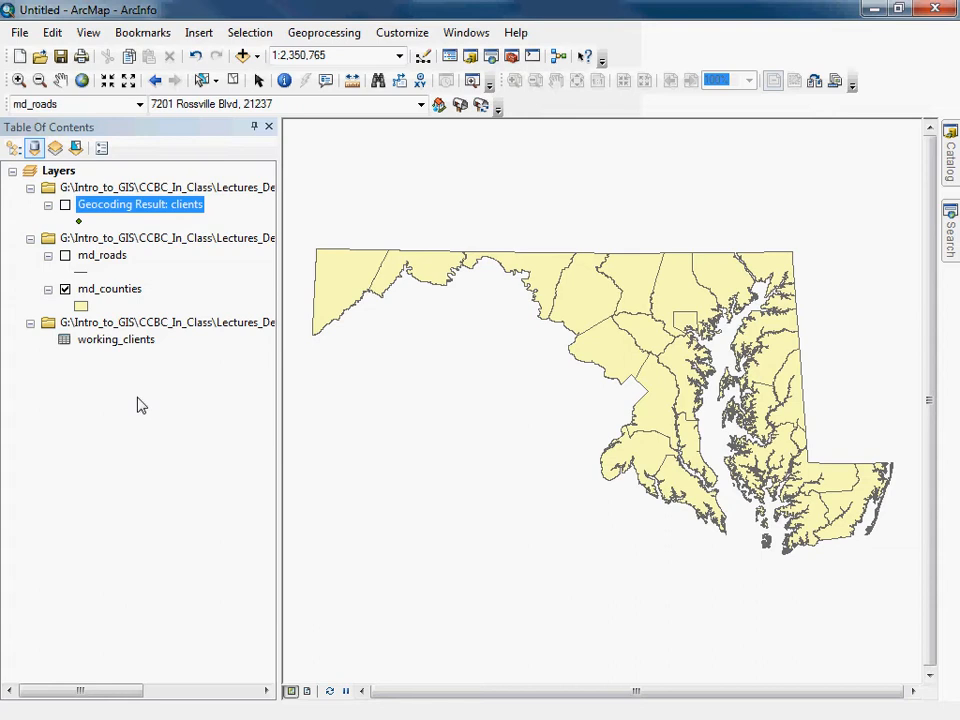
Step: Start geocoding the working_clients table with the 10.0 North America Geocode Service (ArcGIS Online) address locator
left_click(115, 344)
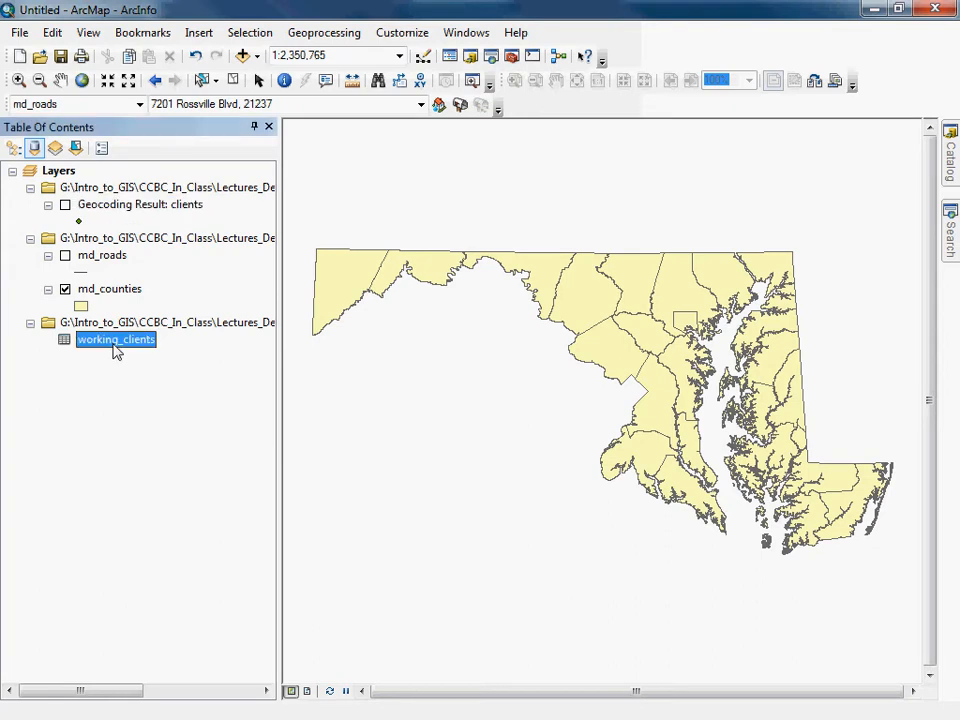
right_click(115, 347)
left_click(140, 468)
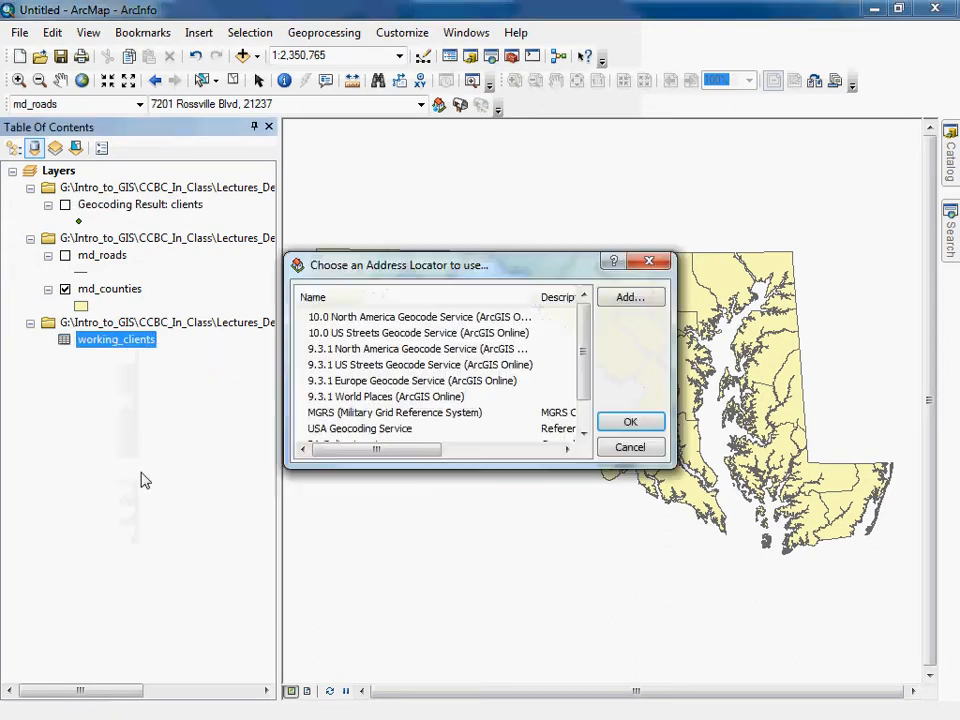
left_click_drag(585, 388, 585, 347)
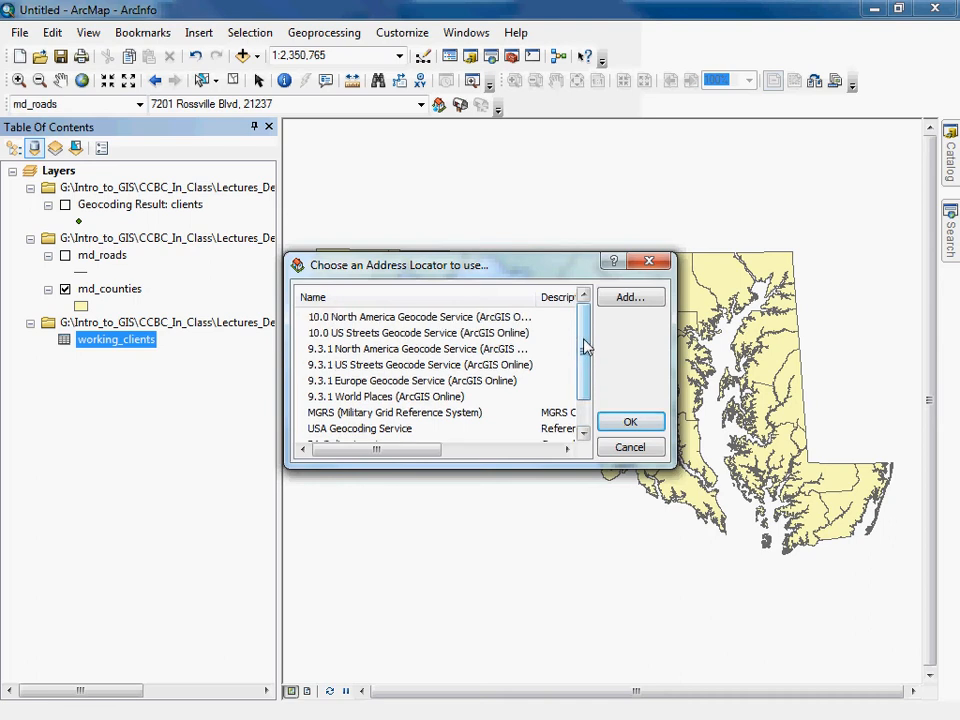
left_click(350, 318)
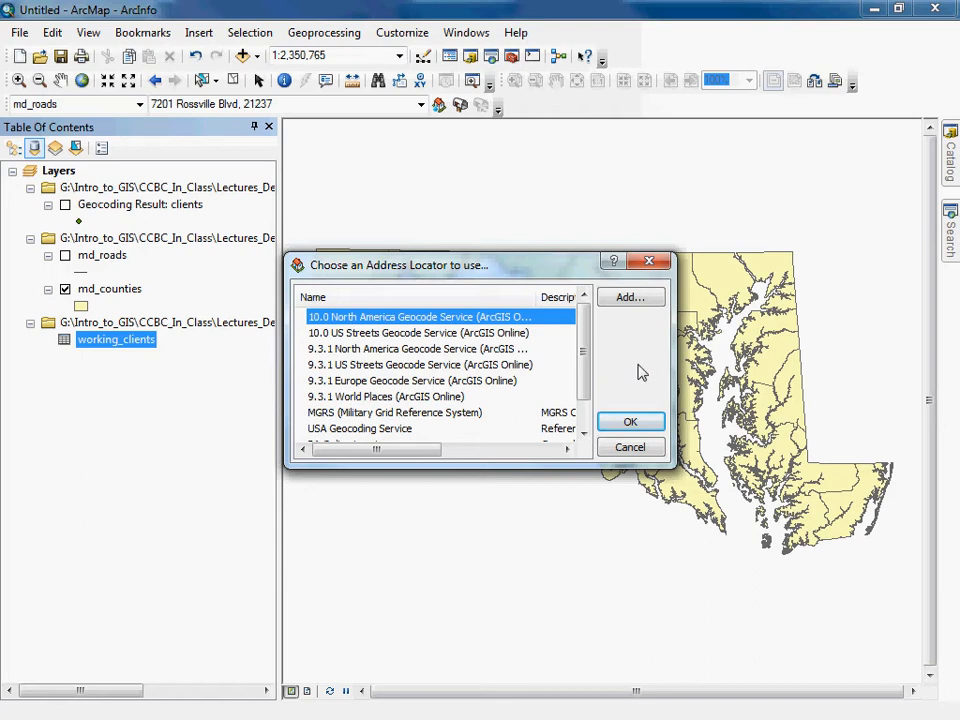
left_click(632, 424)
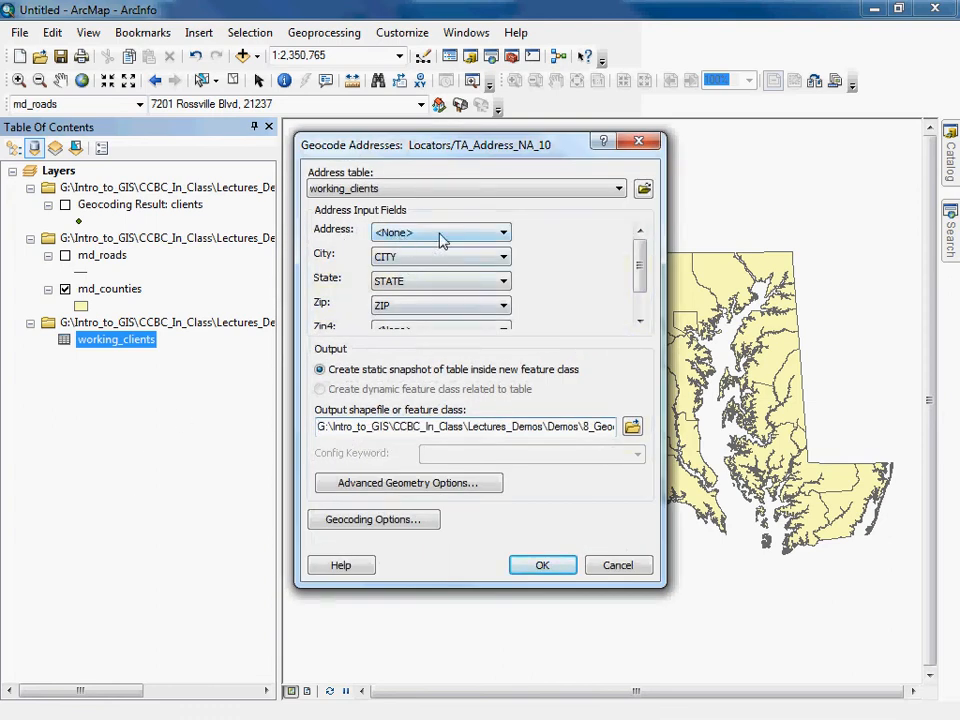
Step: Map the Address input to the ADDRESS_ field and leave the Country input set to <None>
left_click(504, 233)
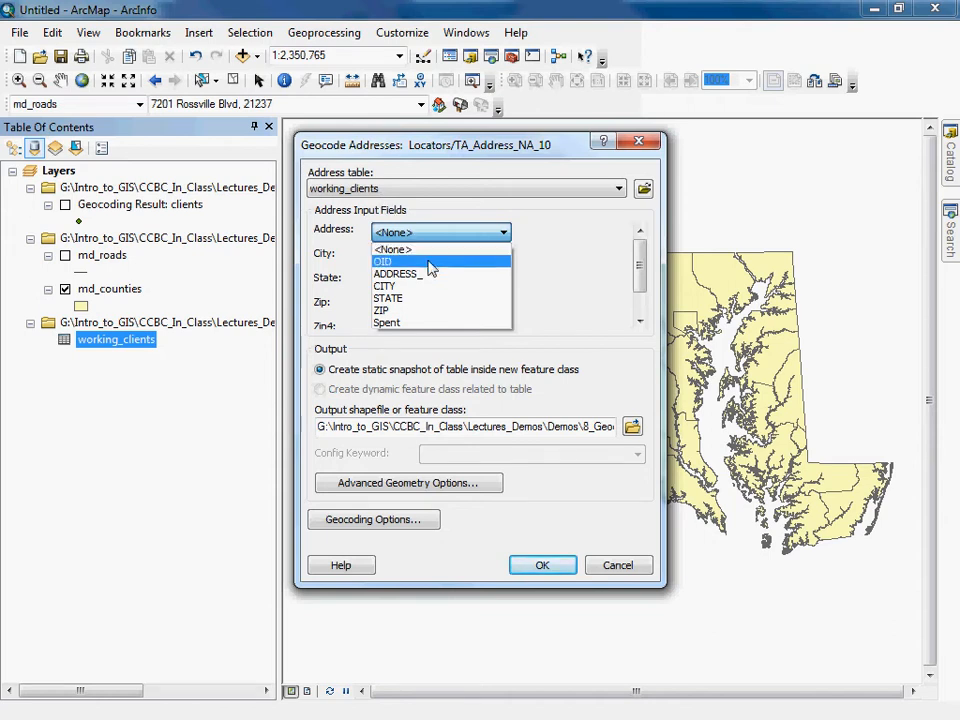
left_click(437, 276)
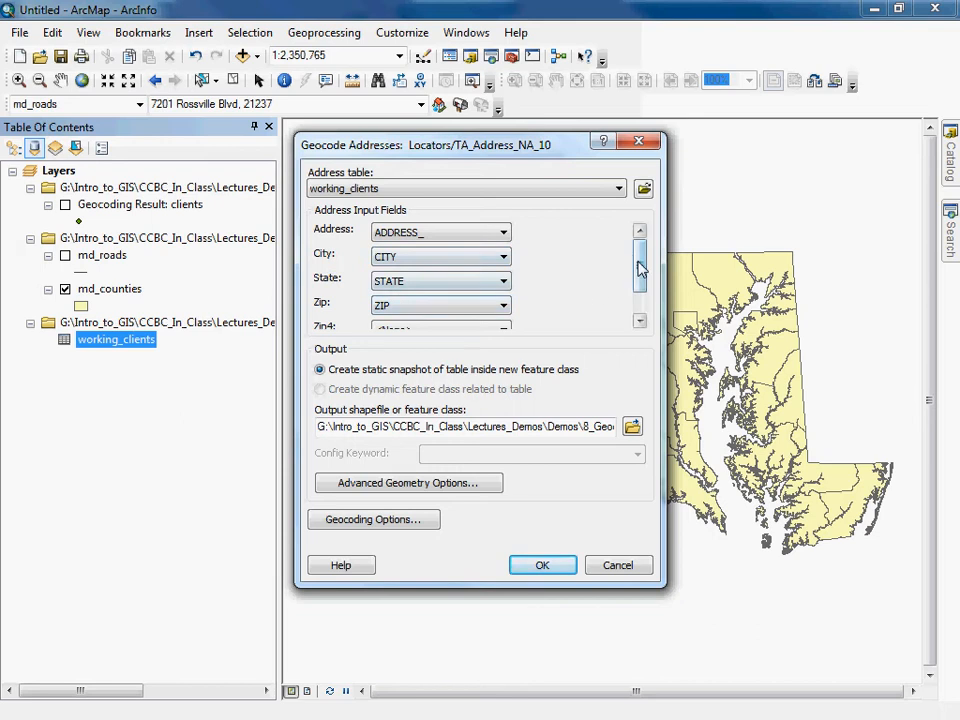
left_click_drag(640, 268, 637, 281)
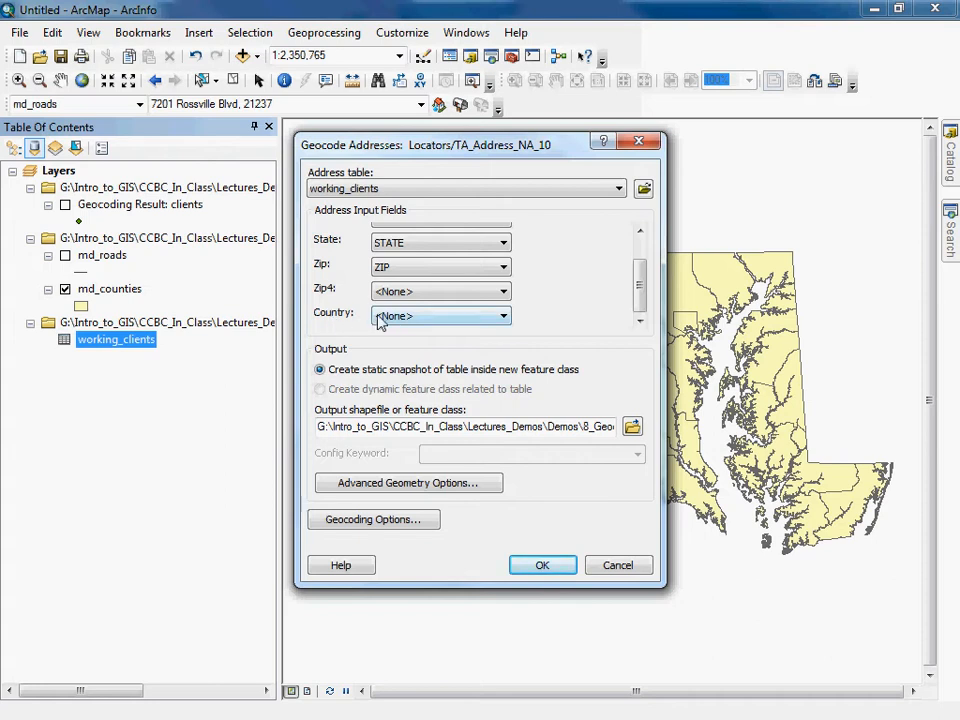
left_click(490, 316)
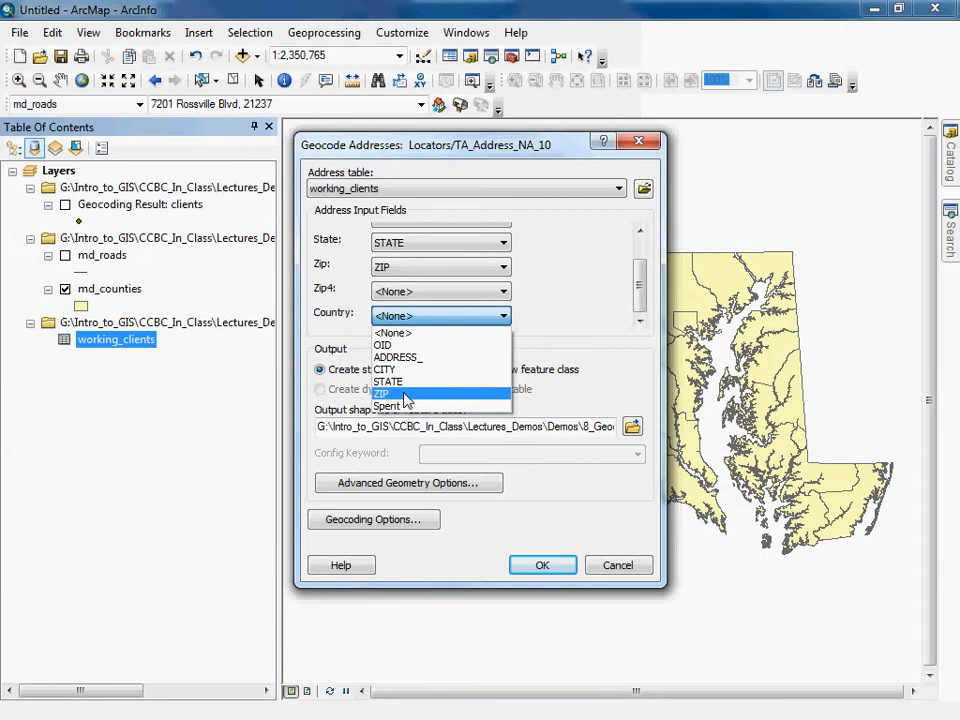
left_click(594, 304)
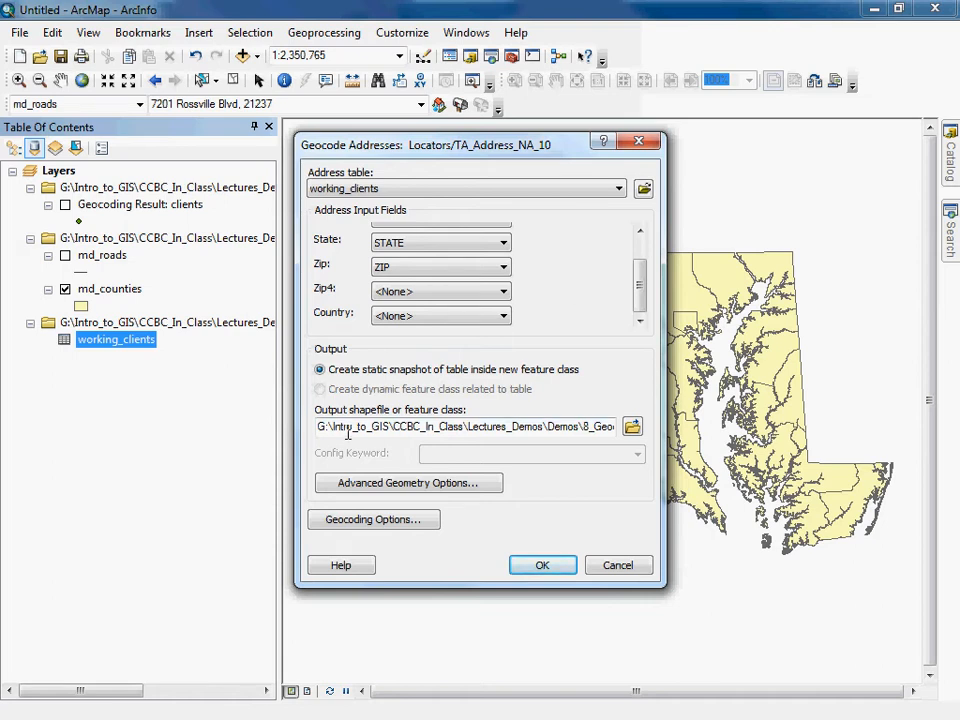
Step: Set the output to a shapefile named clients_ArcGIS_Online in the 8_Geocoding_Demo folder
left_click(632, 426)
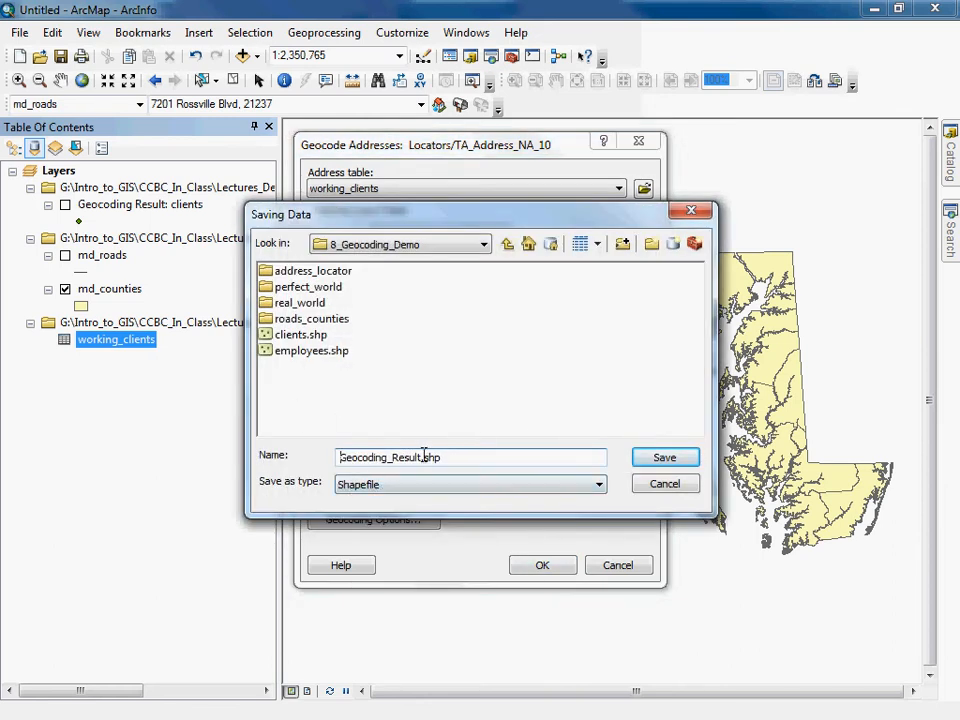
left_click_drag(421, 457, 332, 457)
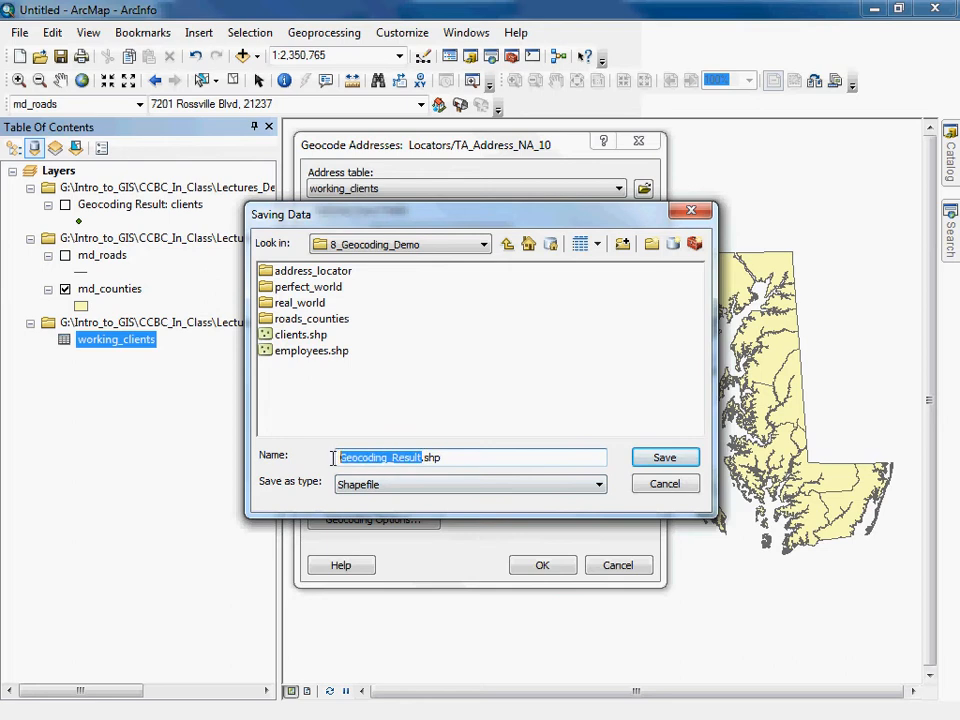
type("clients")
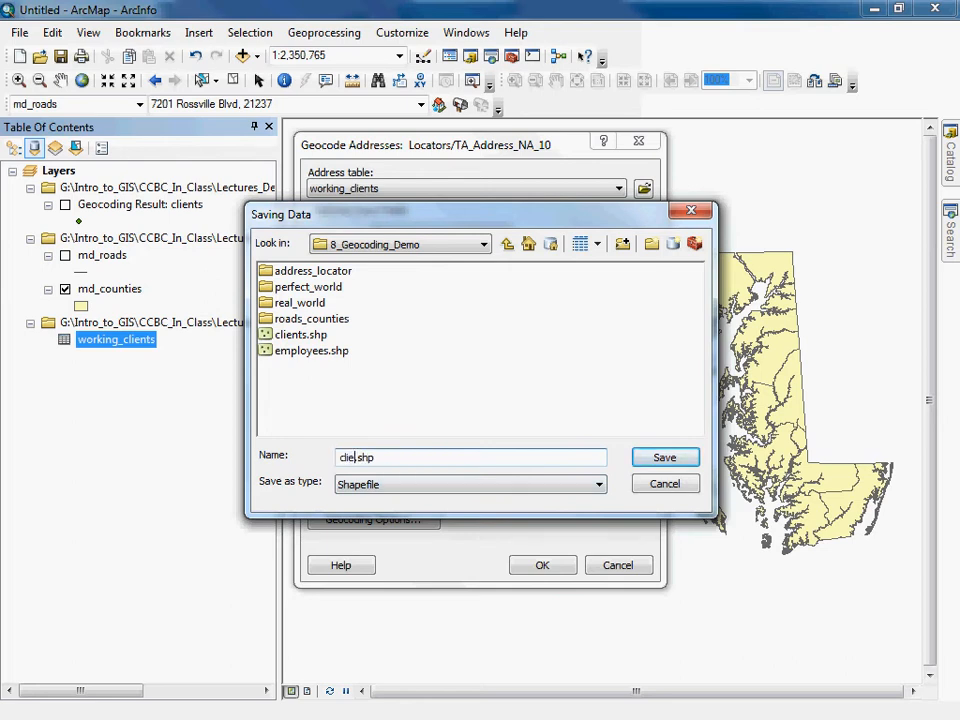
type("_ArcGIS_On")
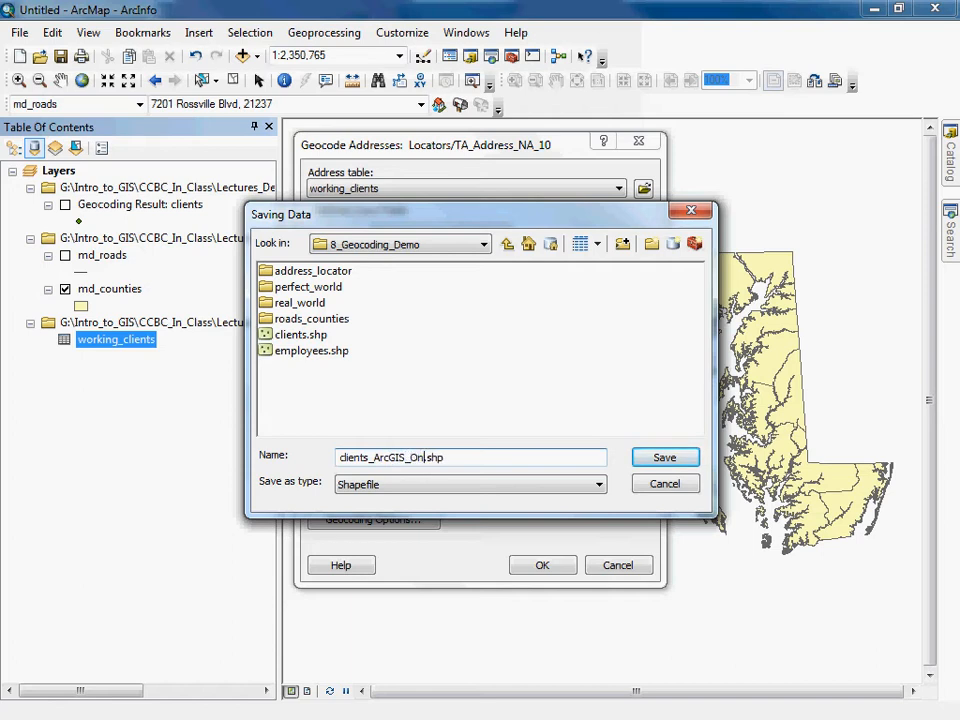
type("line")
left_click(680, 460)
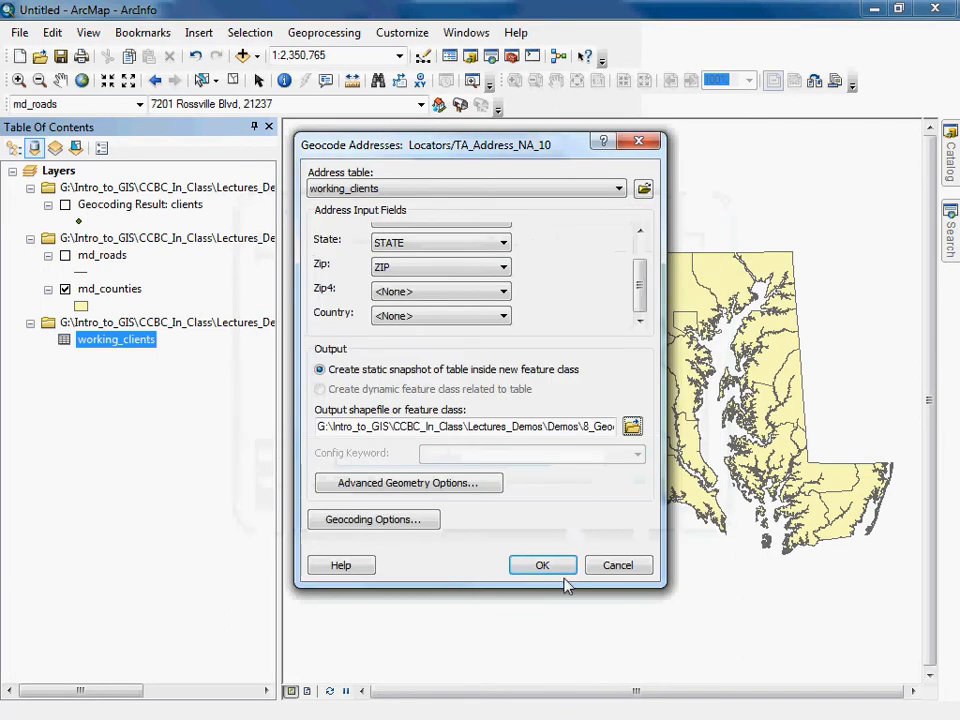
Step: Run the geocoding, close its summary, and view all resulting client points at the map's full extent
left_click(543, 566)
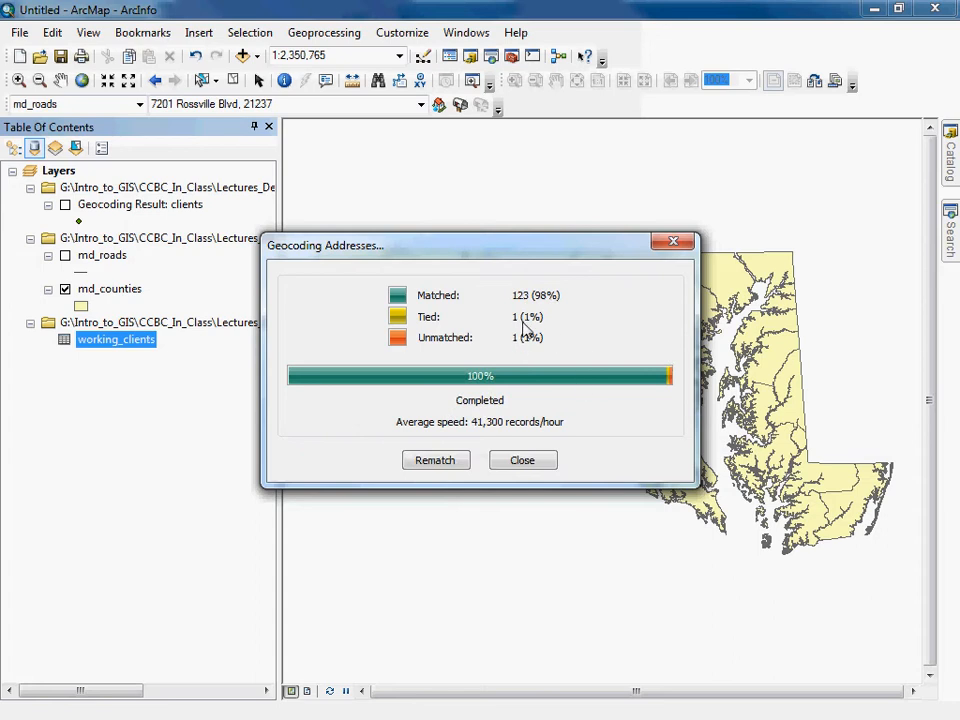
left_click(540, 467)
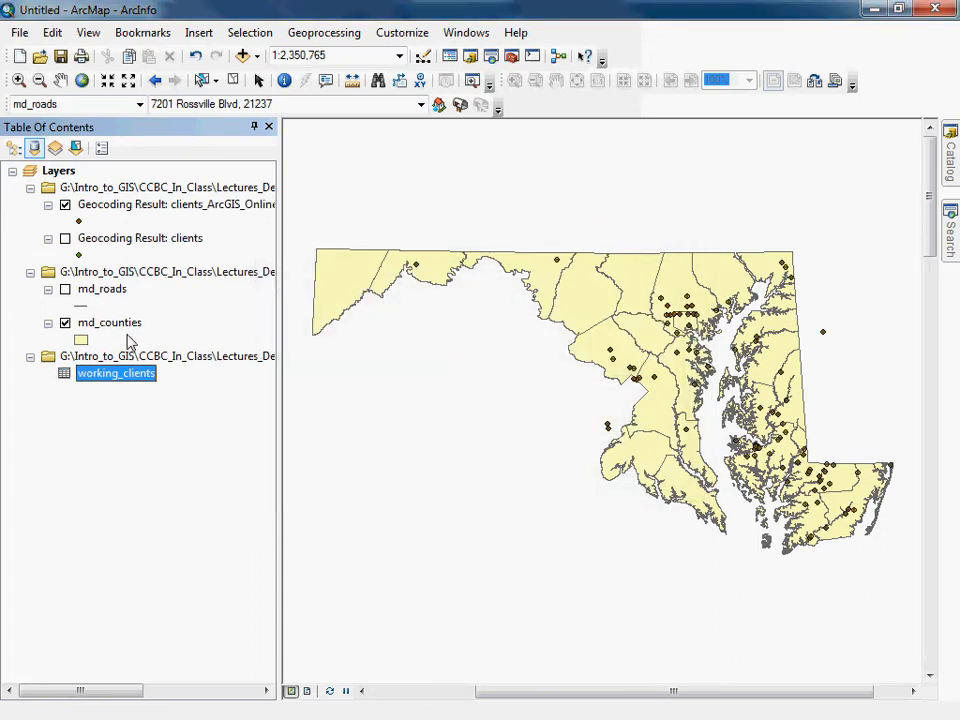
left_click(104, 292)
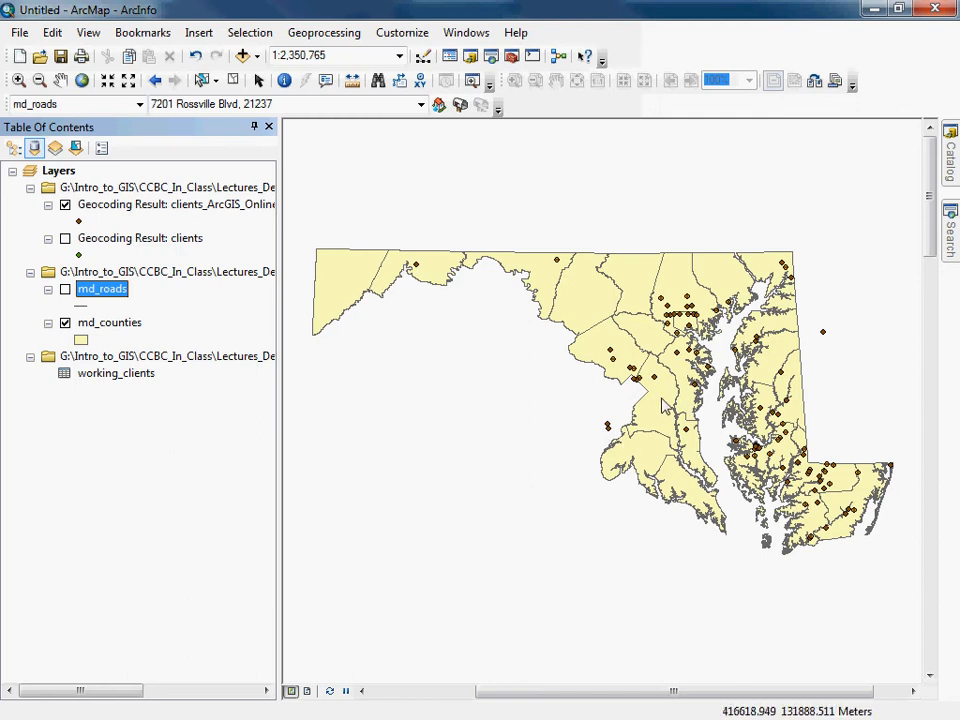
left_click(81, 80)
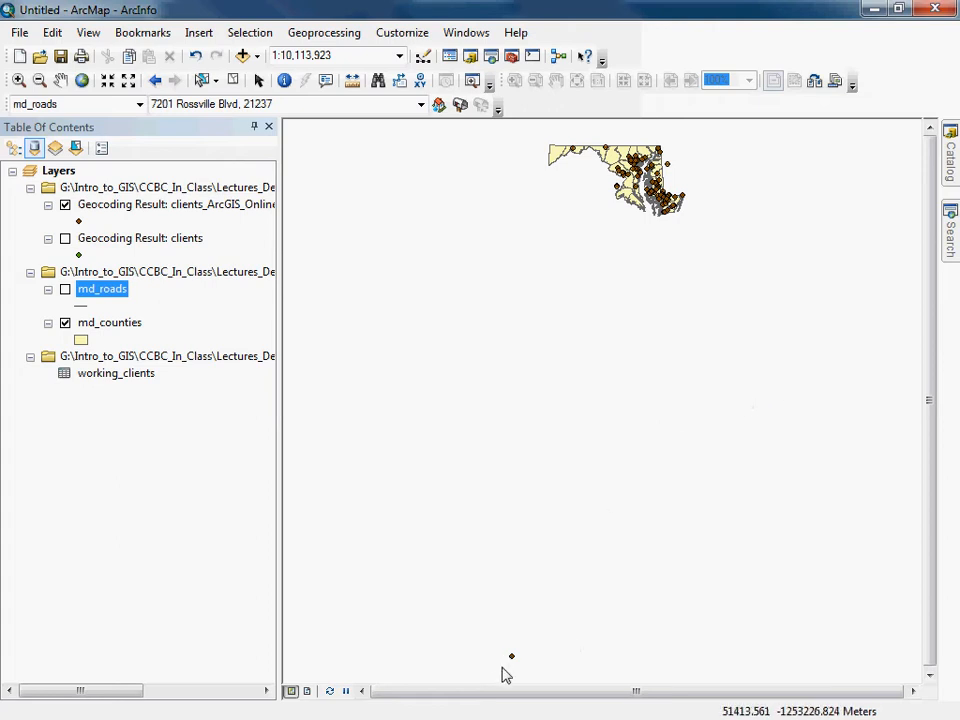
Step: Remove the clients_ArcGIS_Online geocoding layer and display the Geocoding Result: clients layer at full extent
right_click(160, 213)
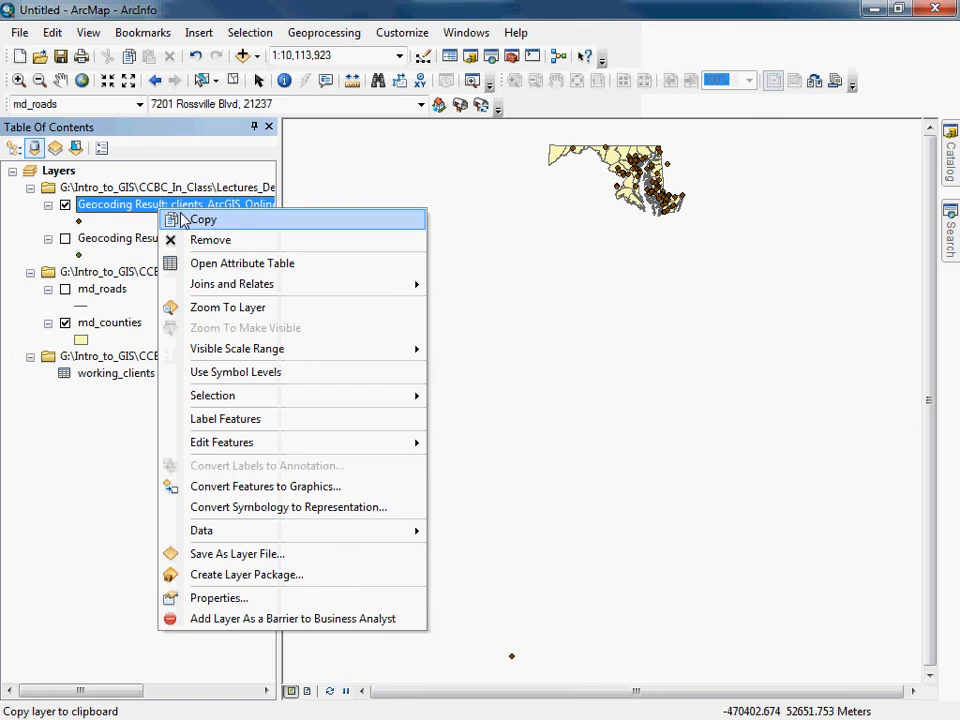
left_click(192, 239)
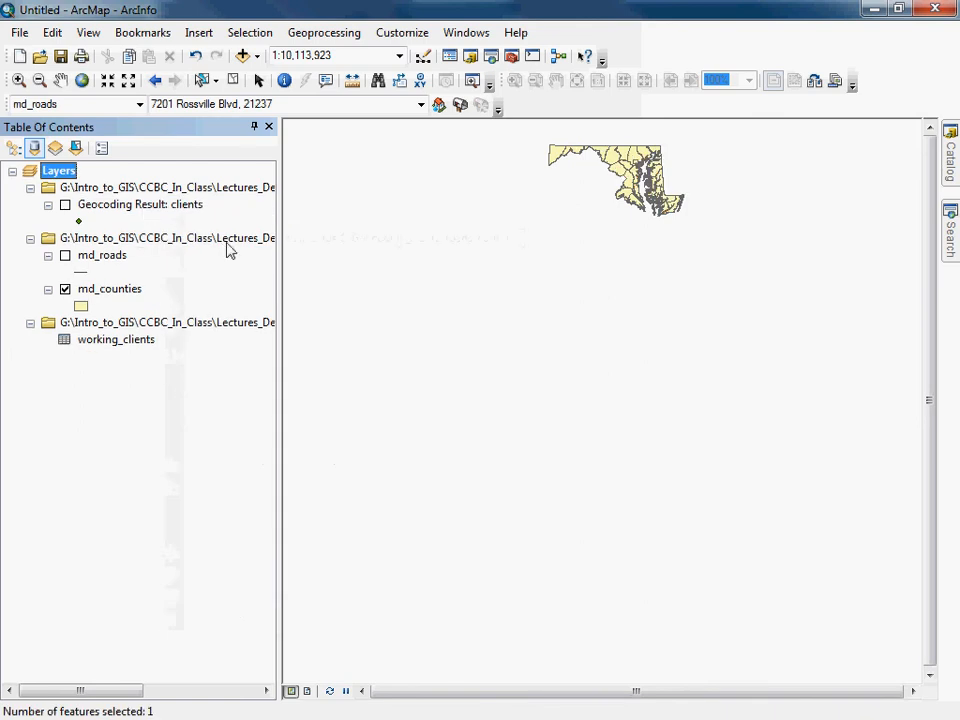
left_click(65, 205)
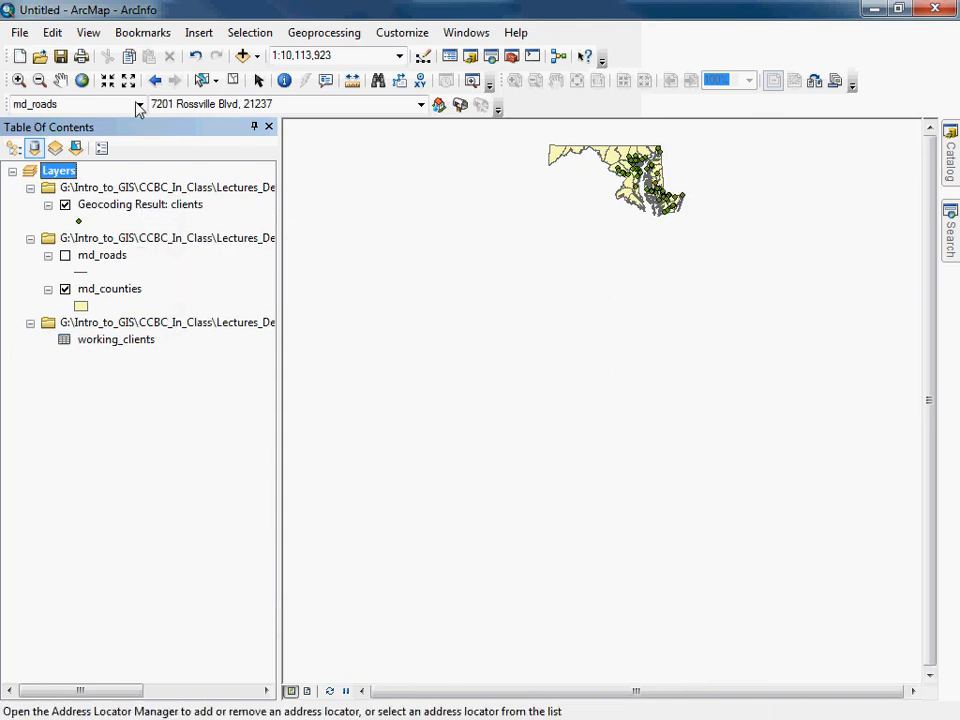
left_click(83, 82)
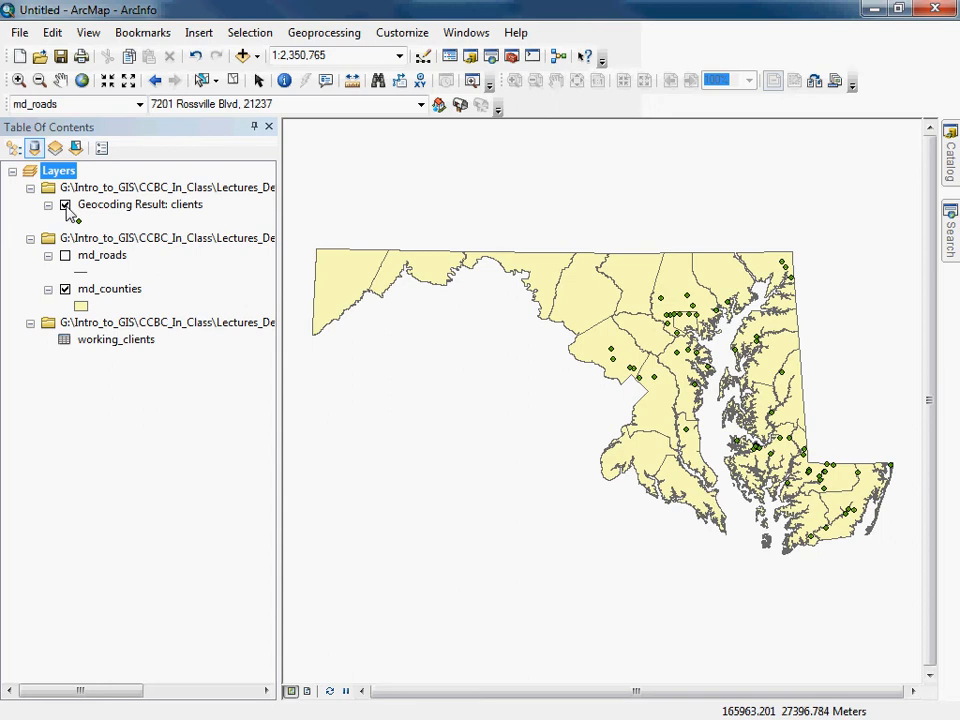
Step: Hide the md_counties layer and identify a client point in central Maryland to inspect its attributes, including Spent
left_click(65, 289)
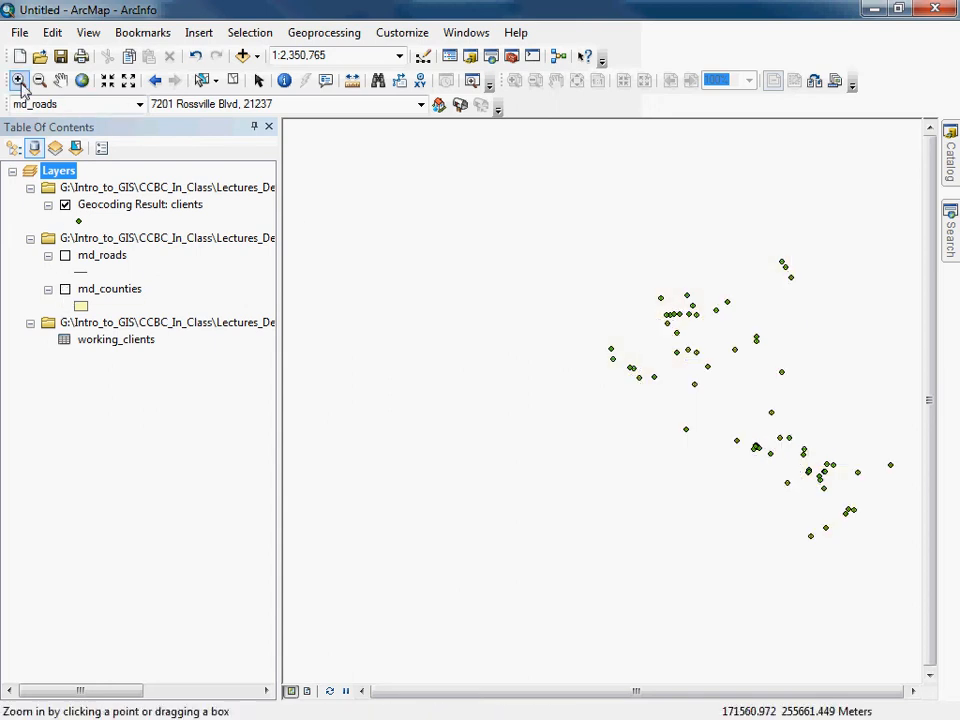
left_click(19, 80)
left_click_drag(576, 279, 770, 416)
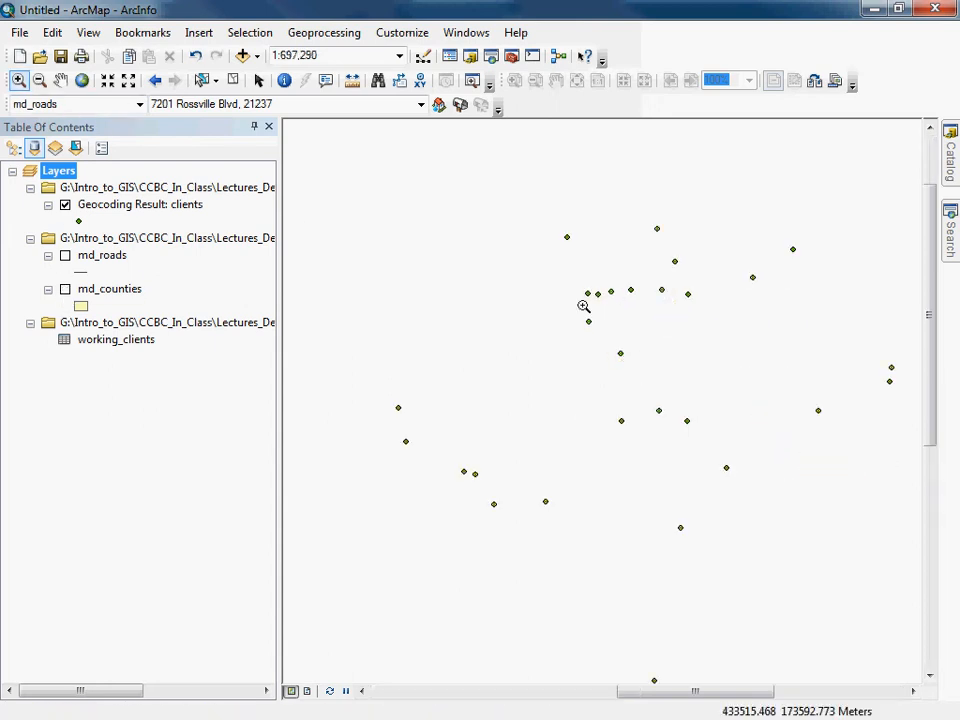
left_click(284, 82)
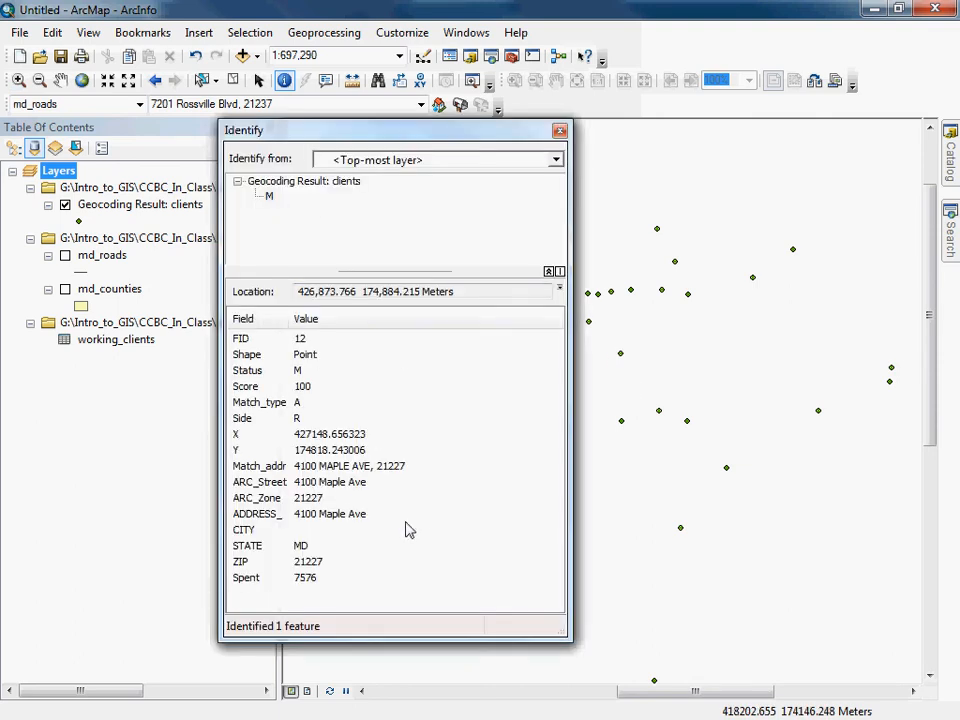
left_click(252, 577)
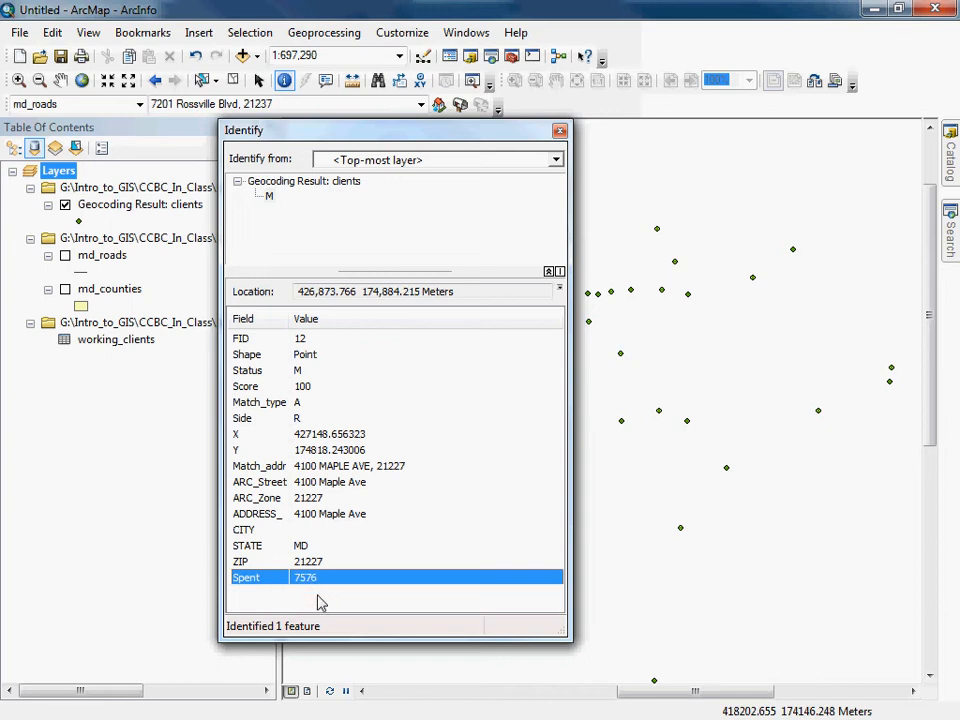
left_click(560, 131)
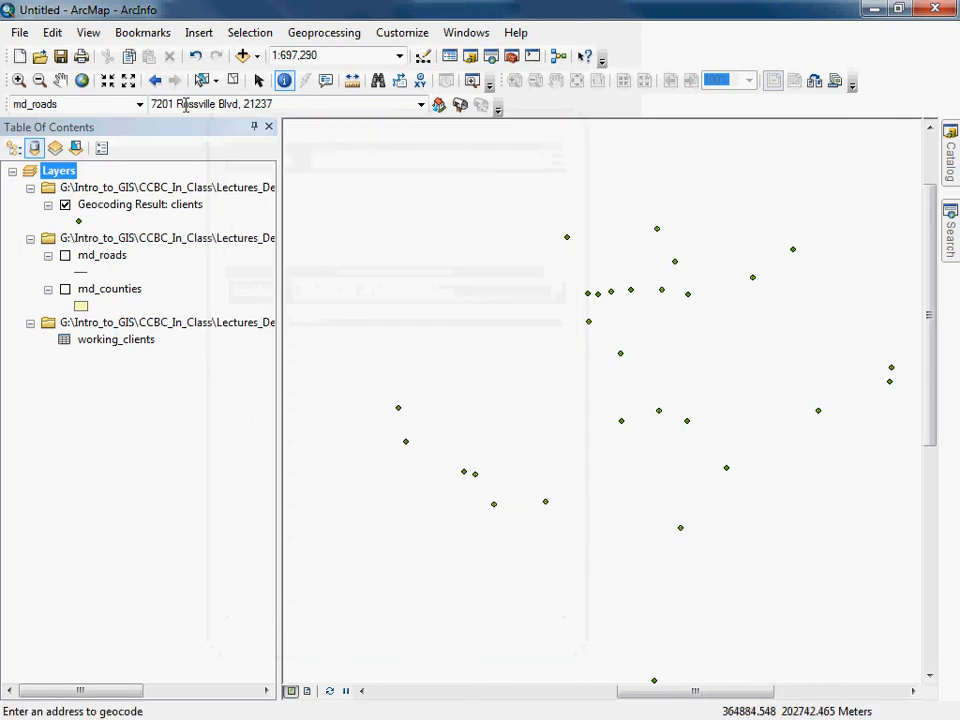
left_click(83, 81)
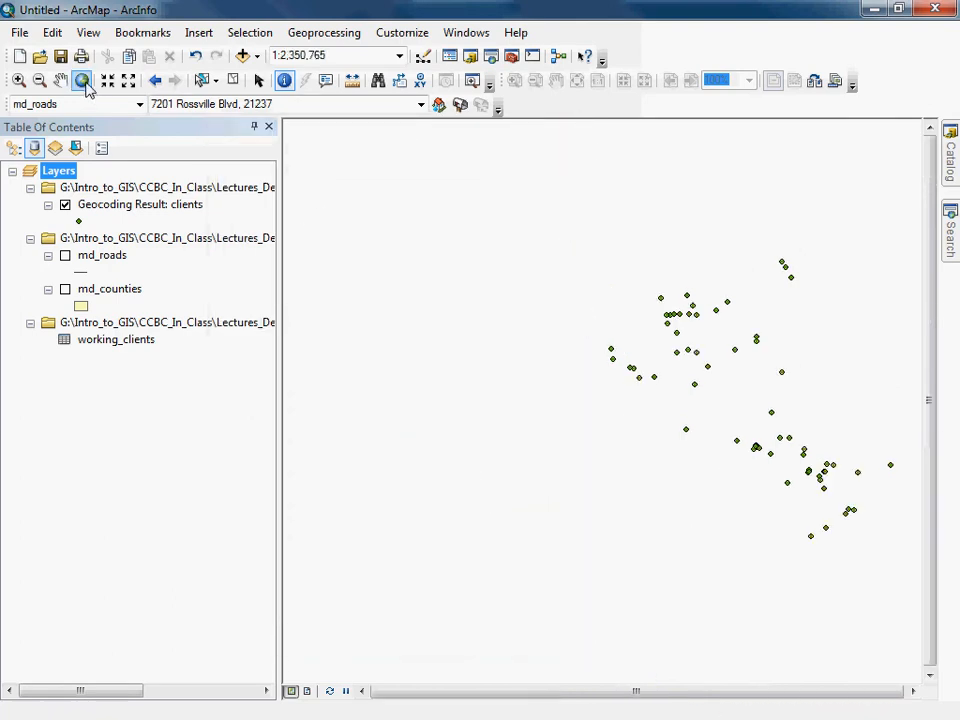
Step: Examine the Spent values in the attribute table of the Geocoding Result: clients layer
left_click(95, 205)
right_click(95, 205)
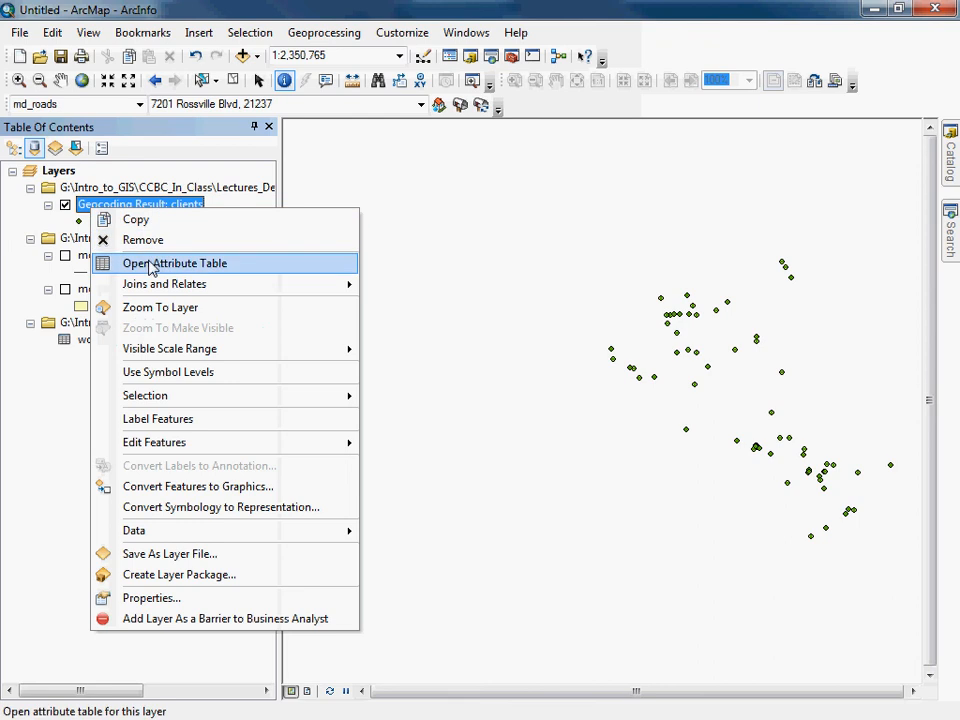
left_click(162, 261)
left_click_drag(392, 590, 806, 597)
left_click(833, 171)
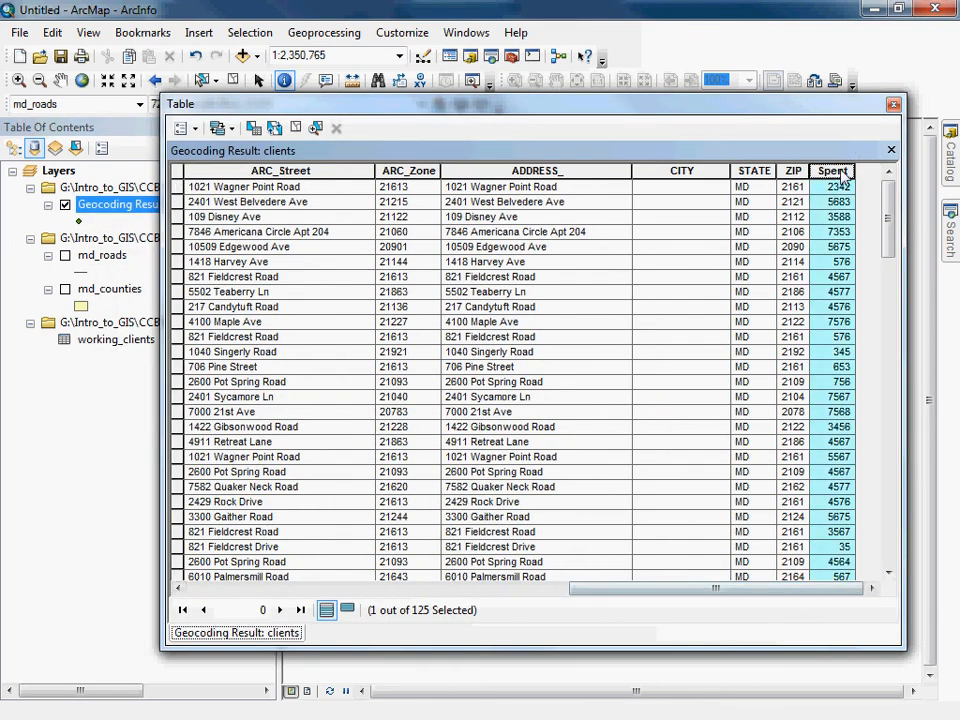
left_click_drag(887, 232, 902, 334)
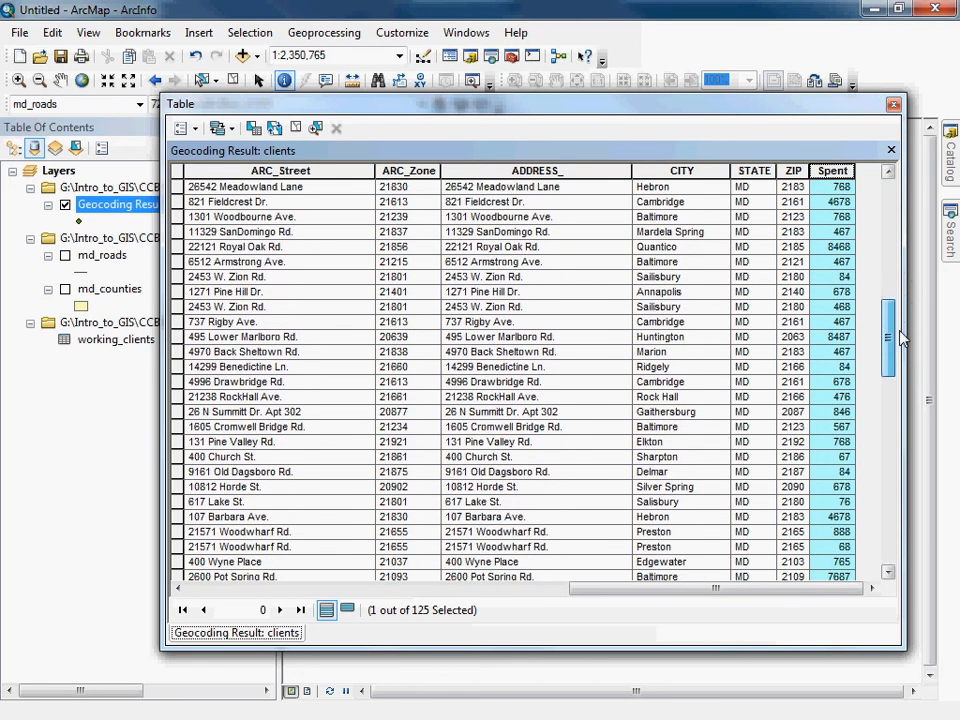
left_click(893, 104)
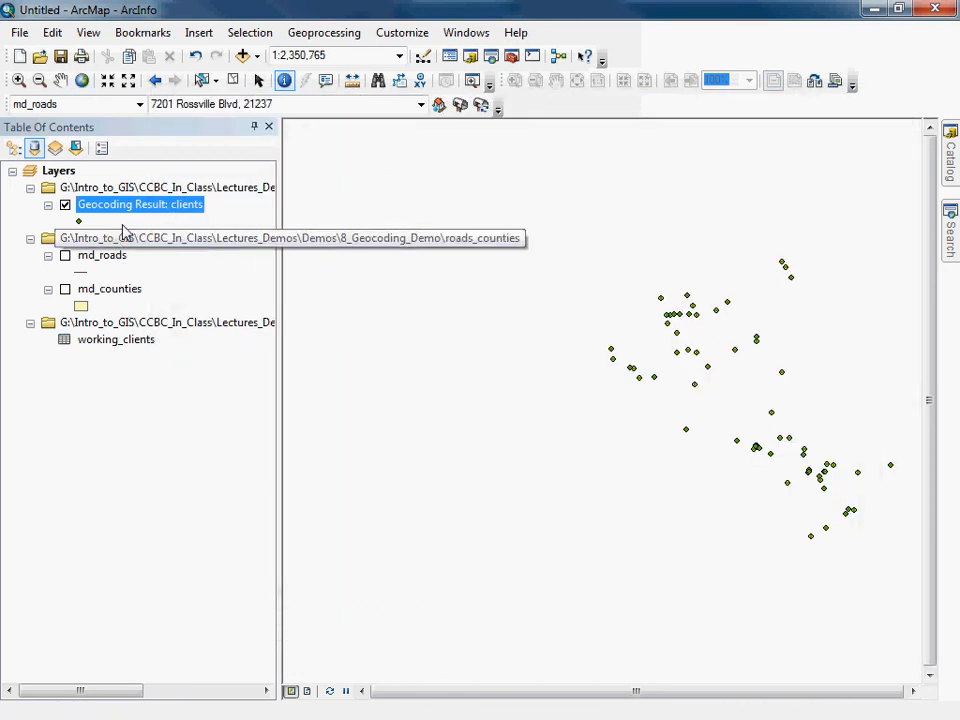
Step: Show md_counties and set up a spatial-location join to it from Geocoding Result: clients, summarizing the points' numeric attributes by Sum
left_click(65, 289)
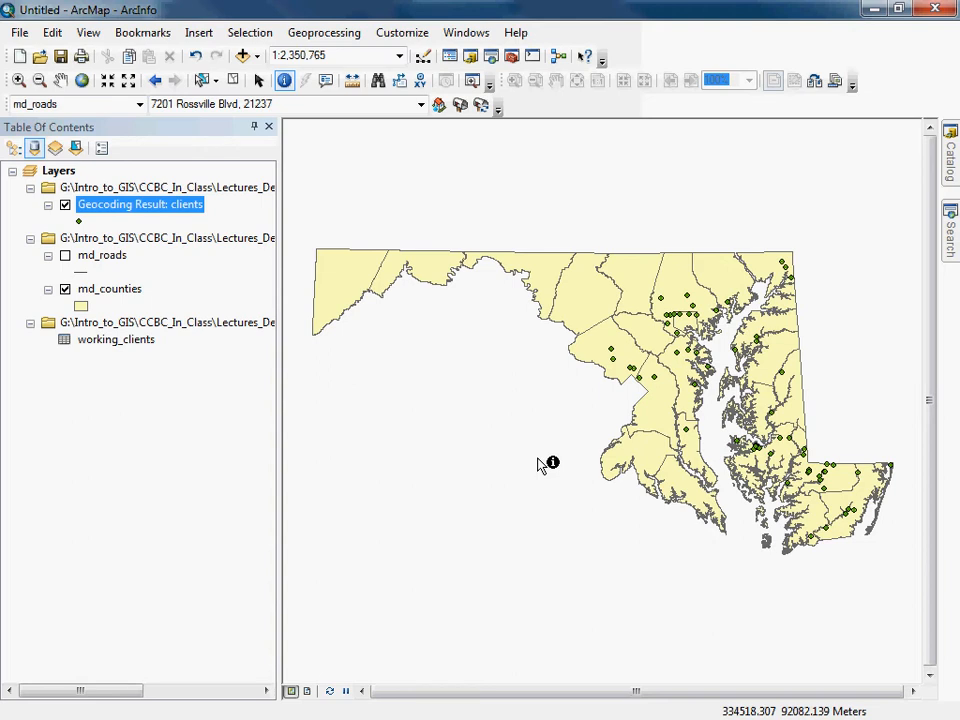
left_click(112, 292, "ctrl")
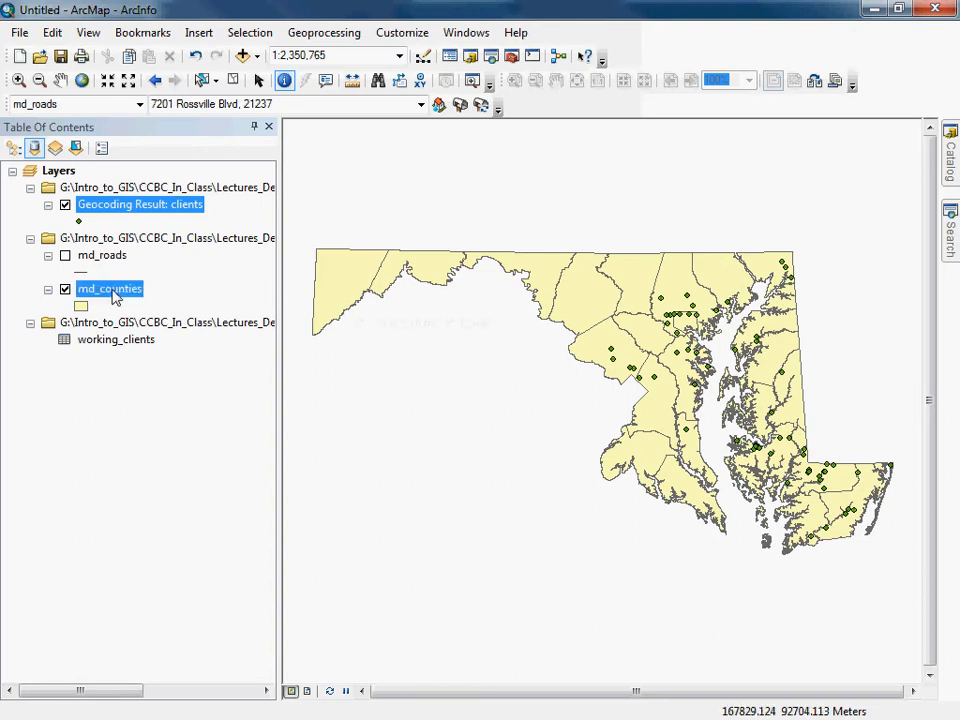
left_click(113, 293)
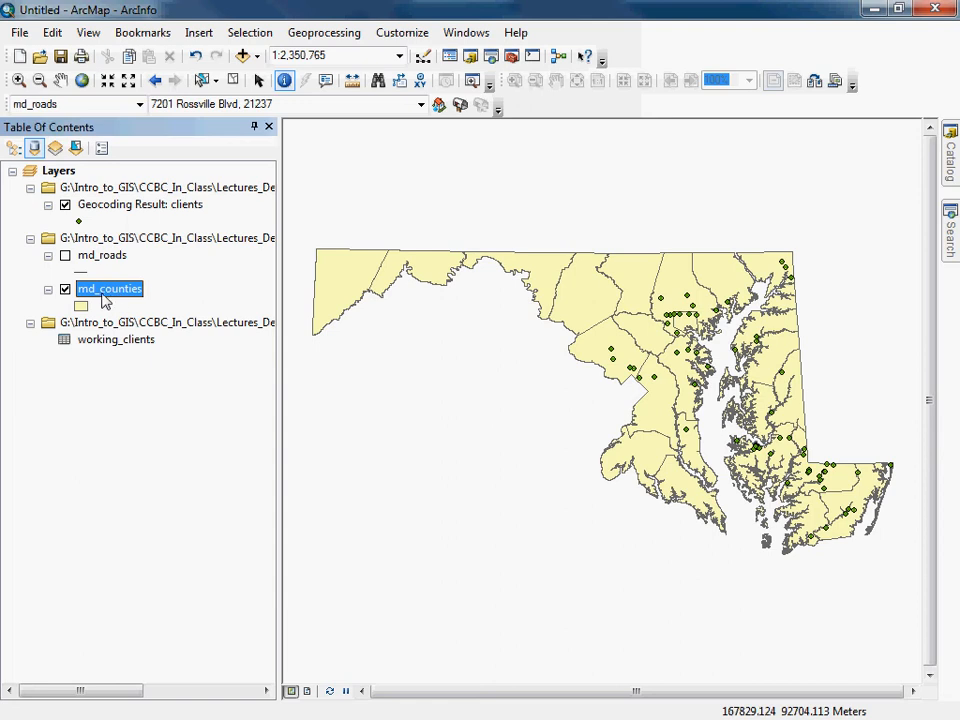
right_click(121, 292)
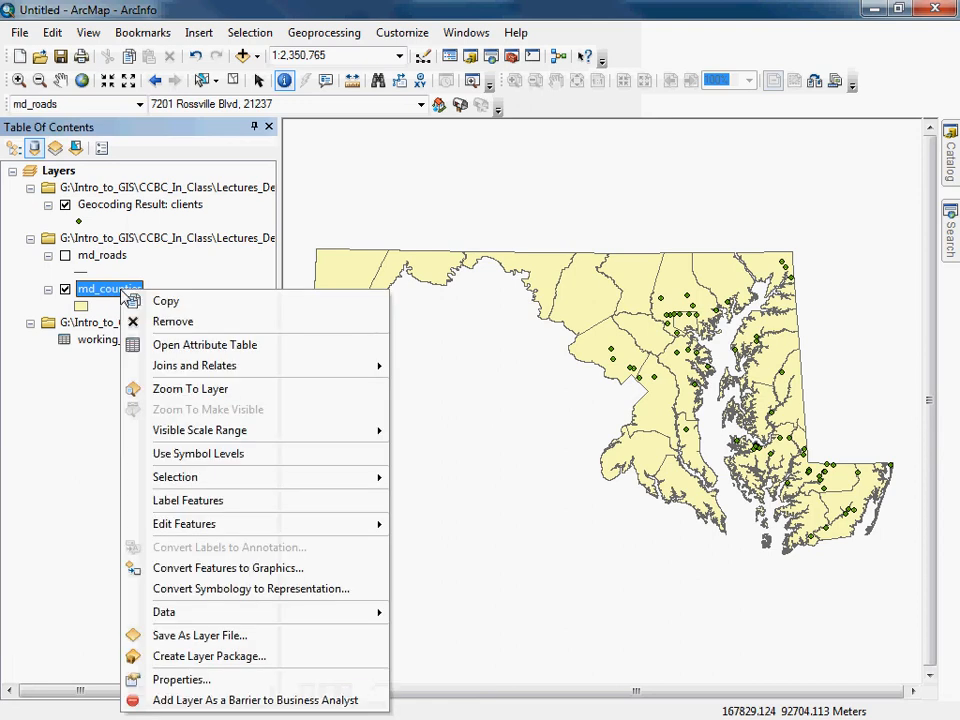
mouse_move(165, 366)
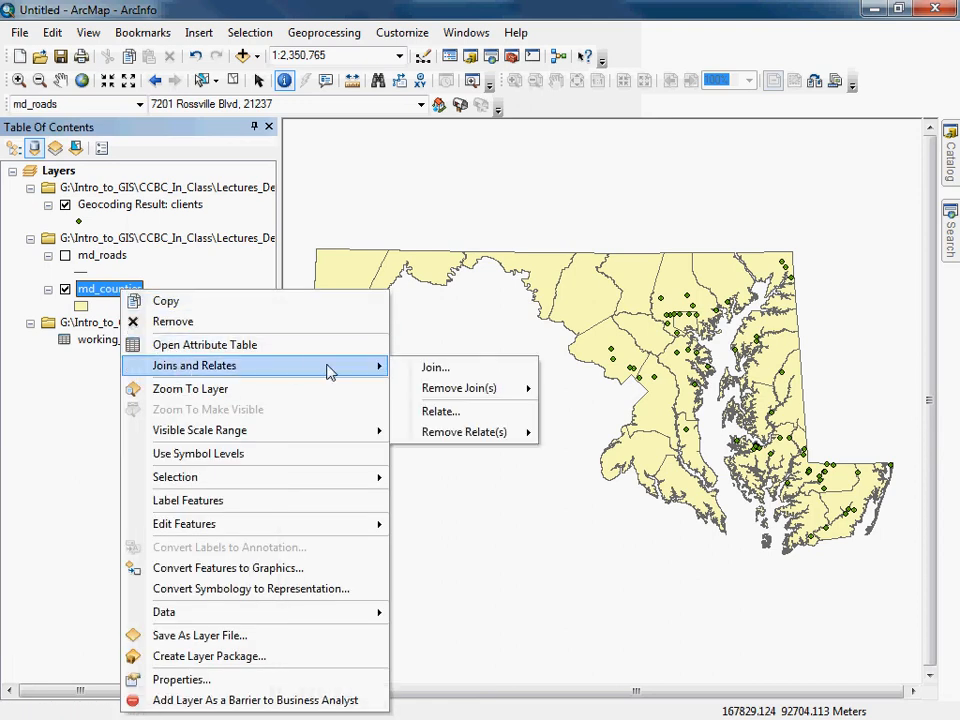
left_click(455, 372)
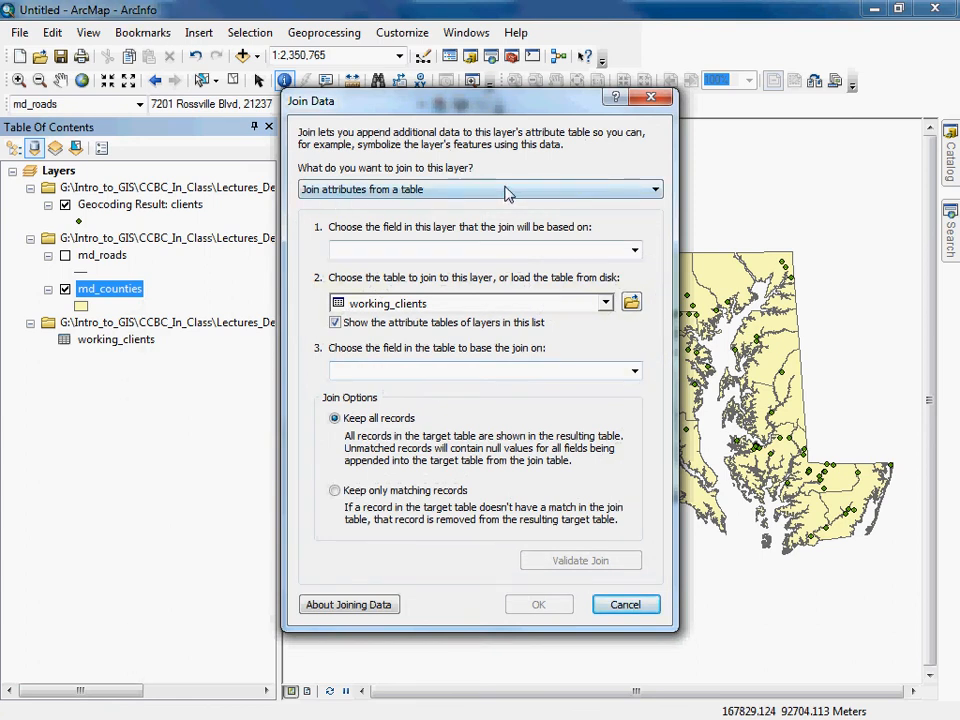
left_click(593, 190)
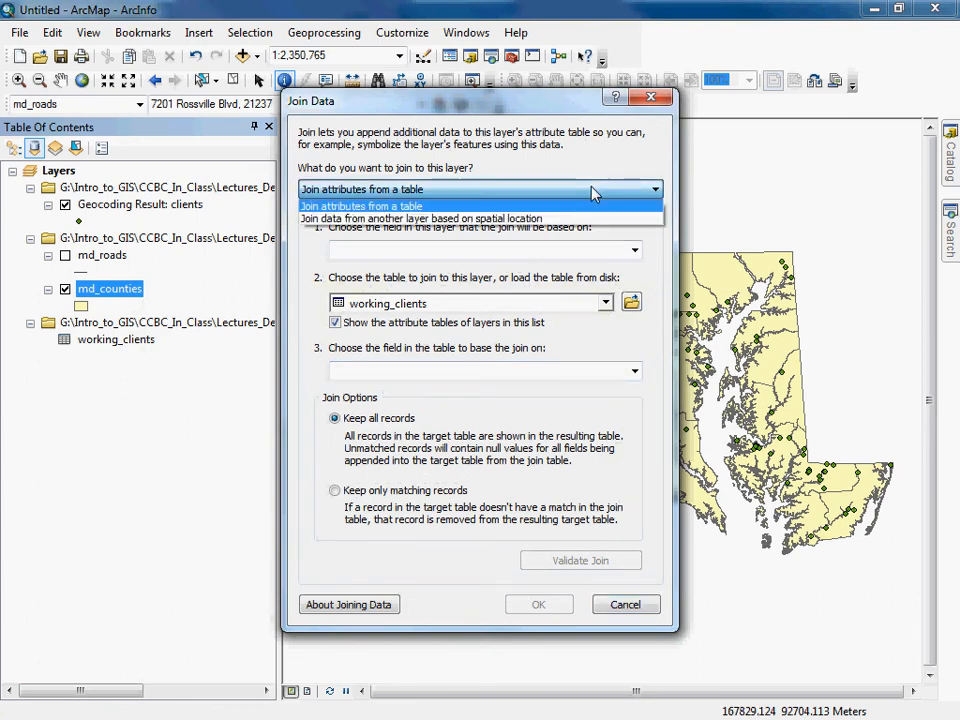
left_click(425, 220)
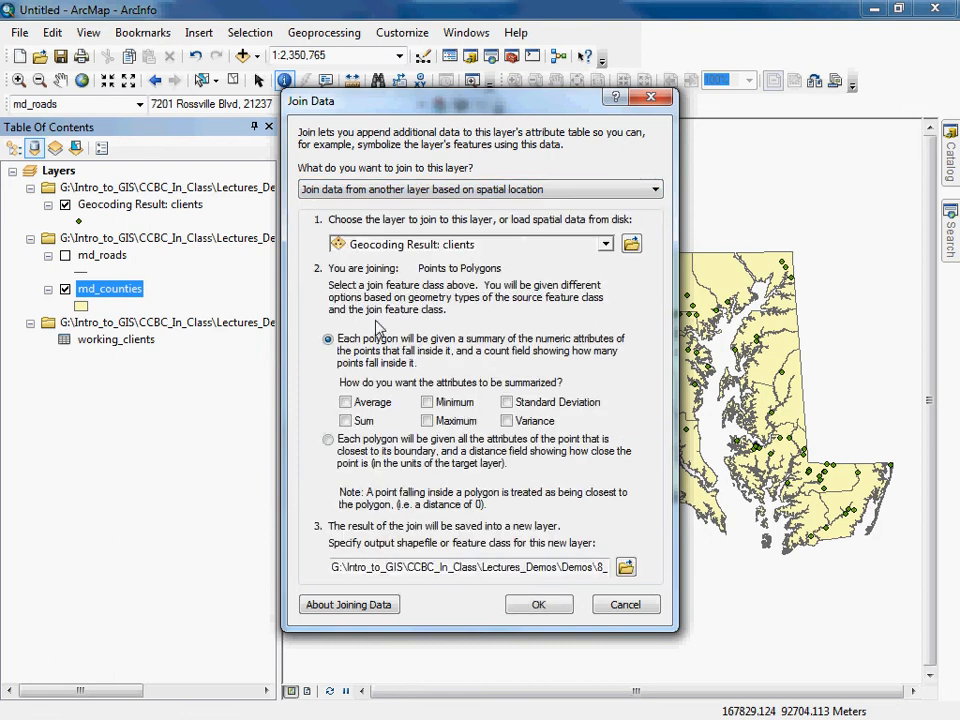
left_click_drag(393, 92, 184, 82)
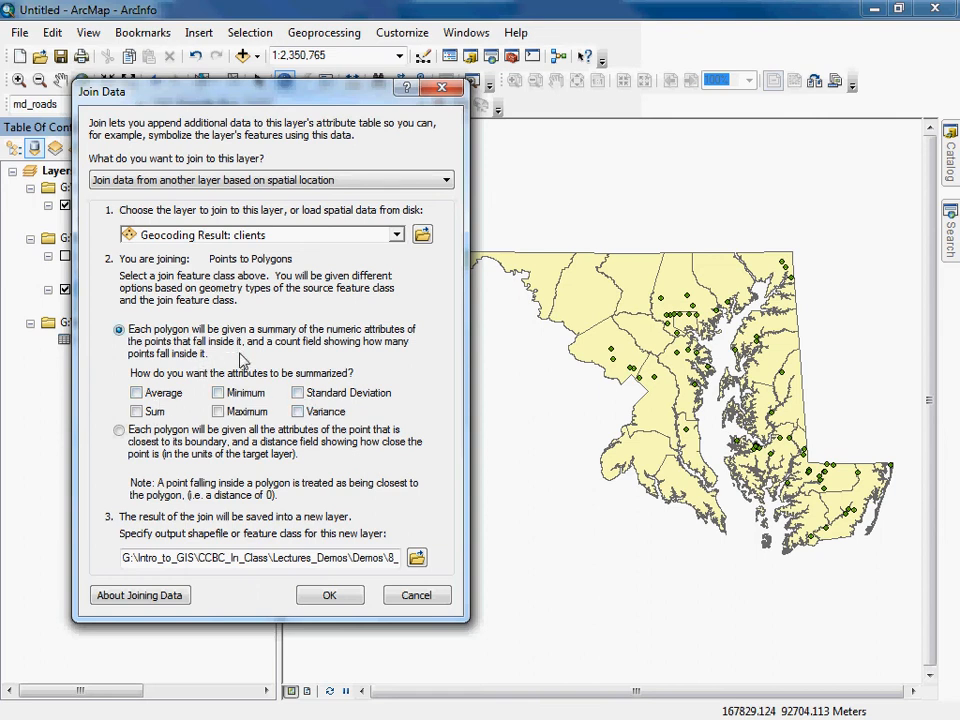
left_click(136, 412)
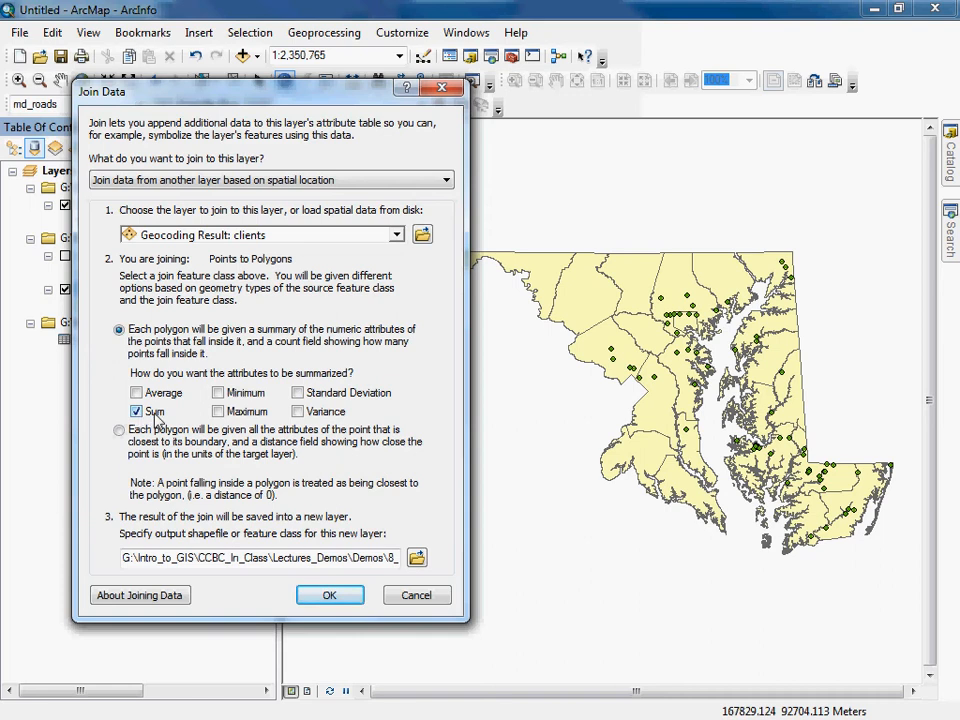
Step: Save the join output as md_counties_clients.shp in the 8_Geocoding_Demo folder and run the join
left_click(417, 560)
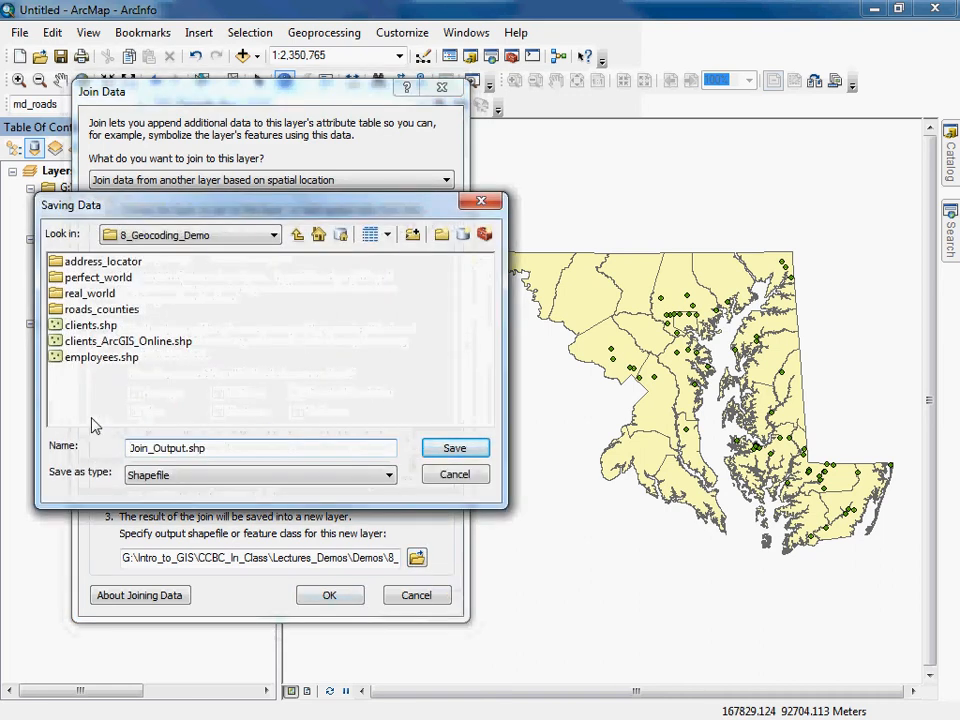
left_click(88, 327)
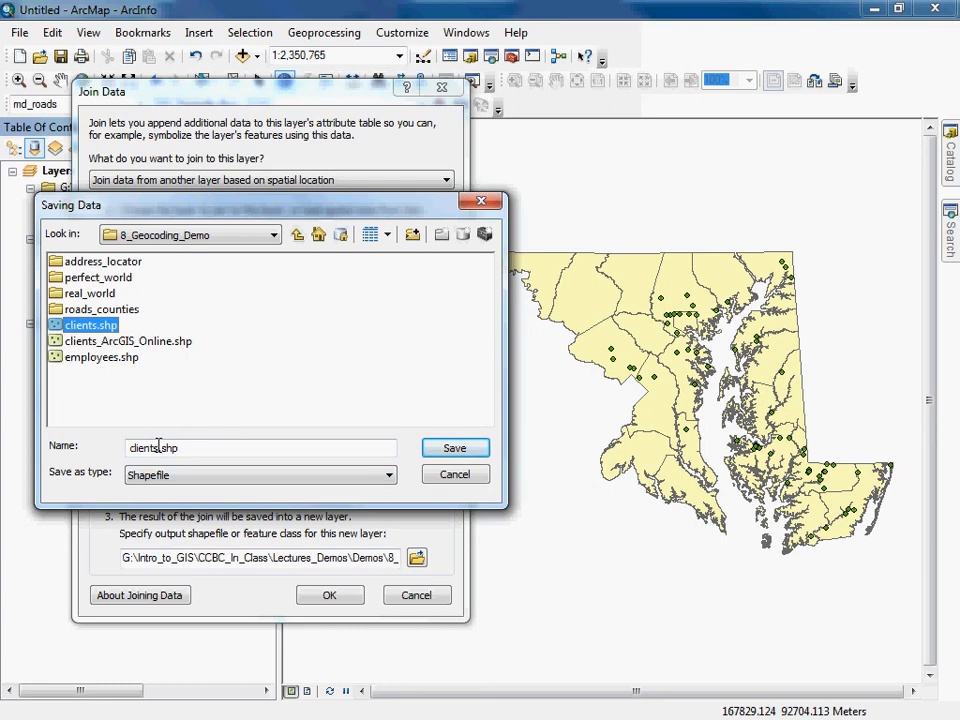
left_click(158, 446)
left_click_drag(158, 446, 113, 448)
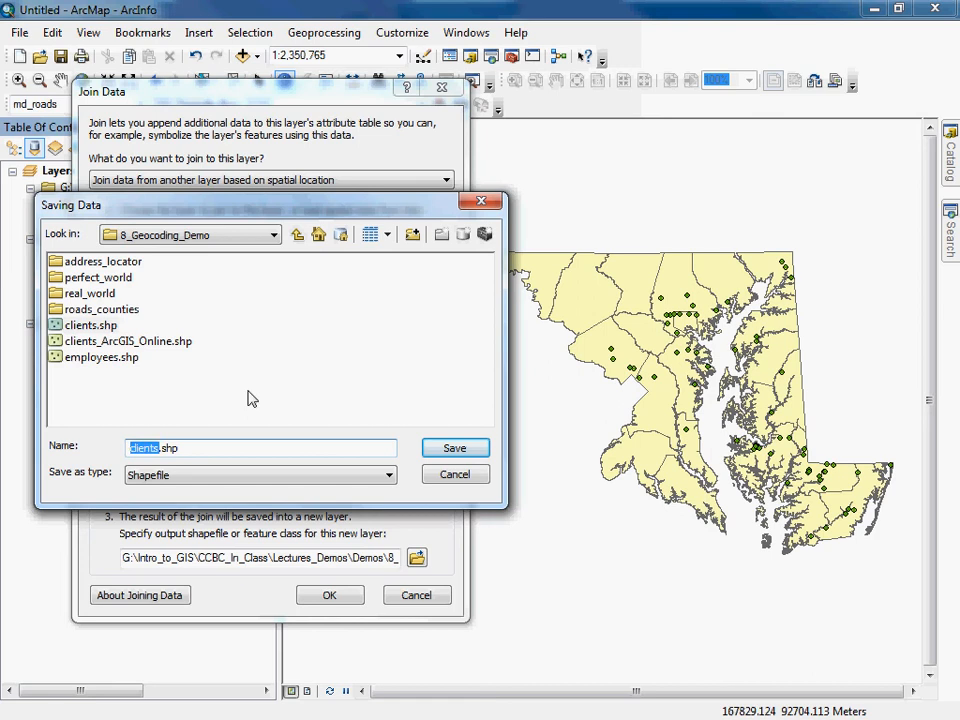
type("md_count")
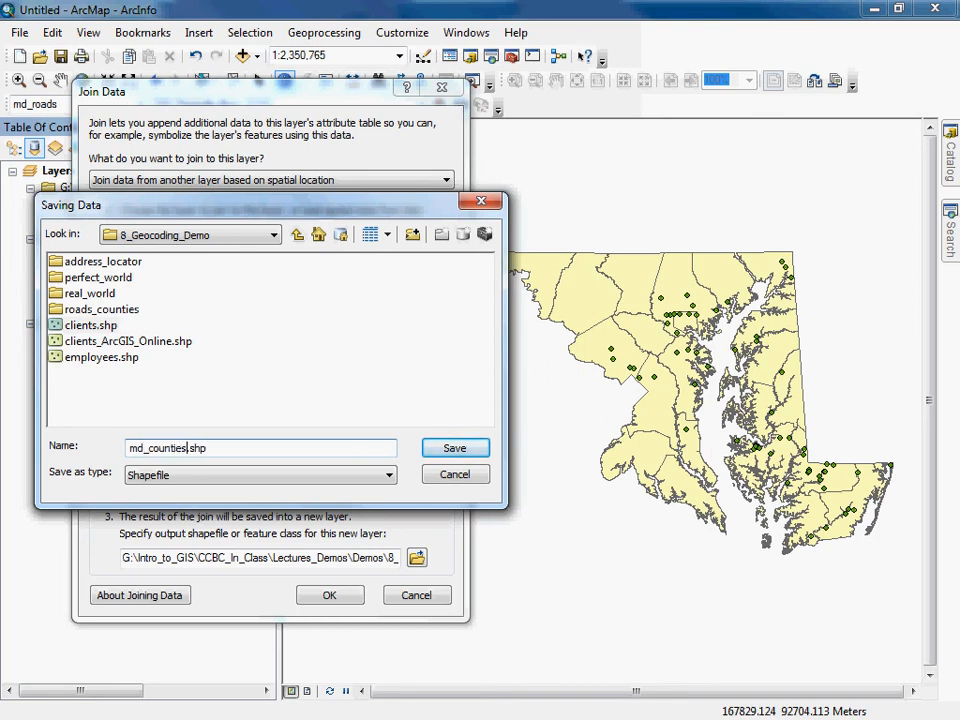
type("ies_clients")
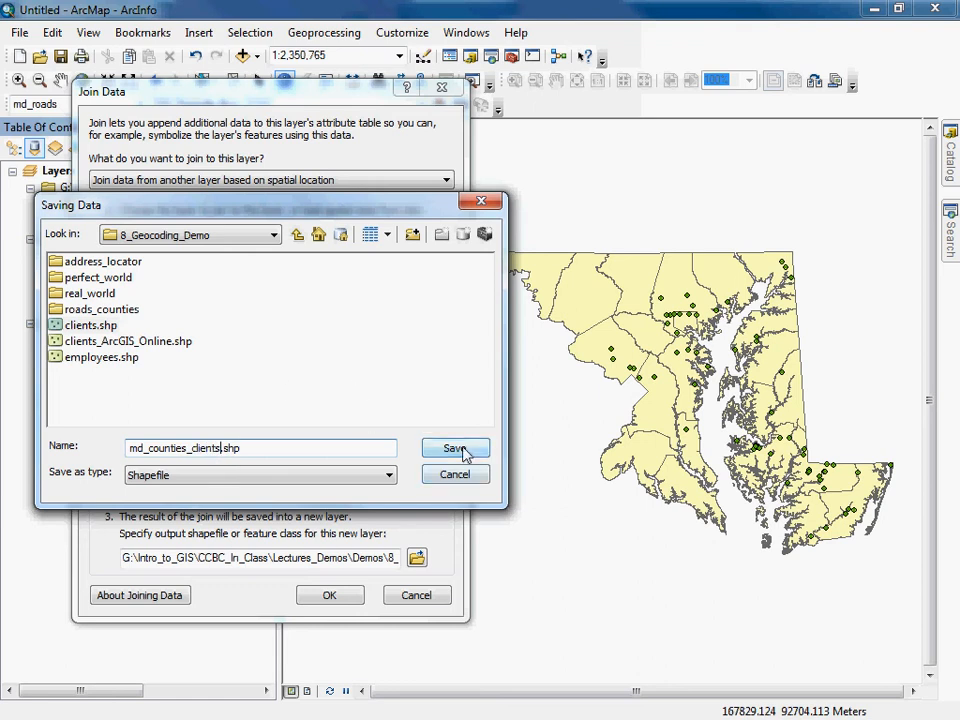
left_click(458, 449)
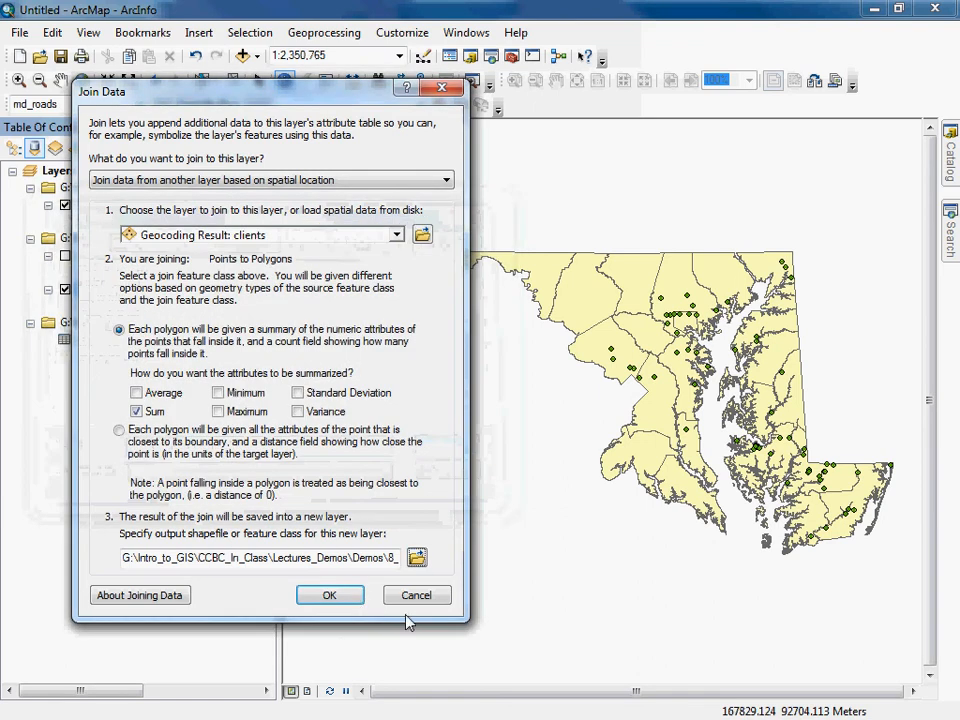
left_click(334, 597)
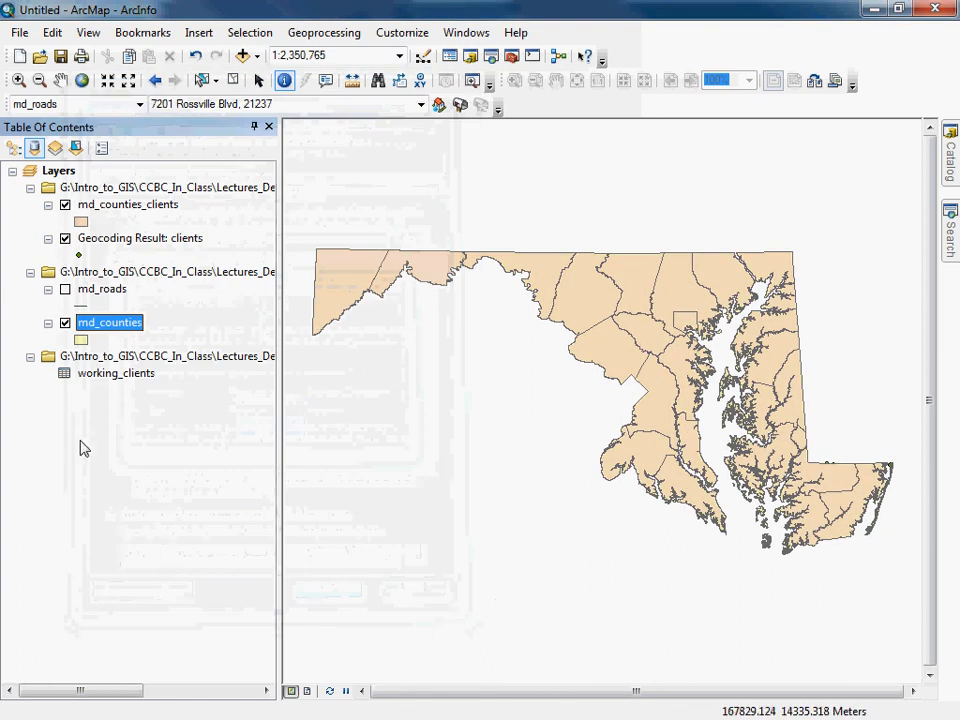
Step: Hide the original md_counties layer and identify Baltimore County in md_counties_clients to inspect its Count_ and Sum_Spent fields
left_click(107, 204)
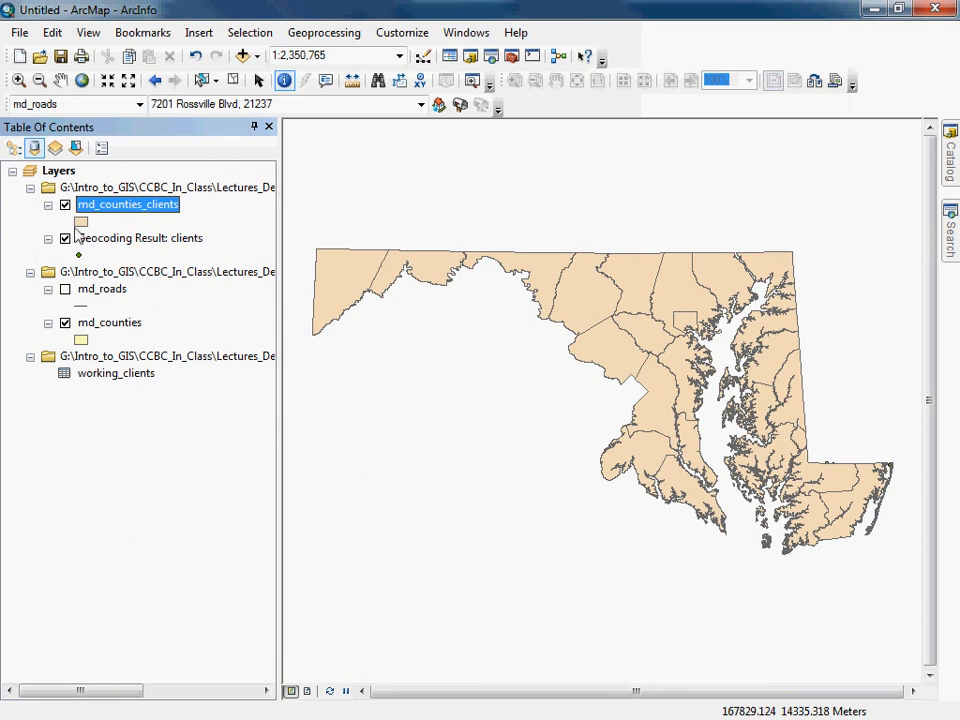
left_click(65, 322)
left_click(100, 205)
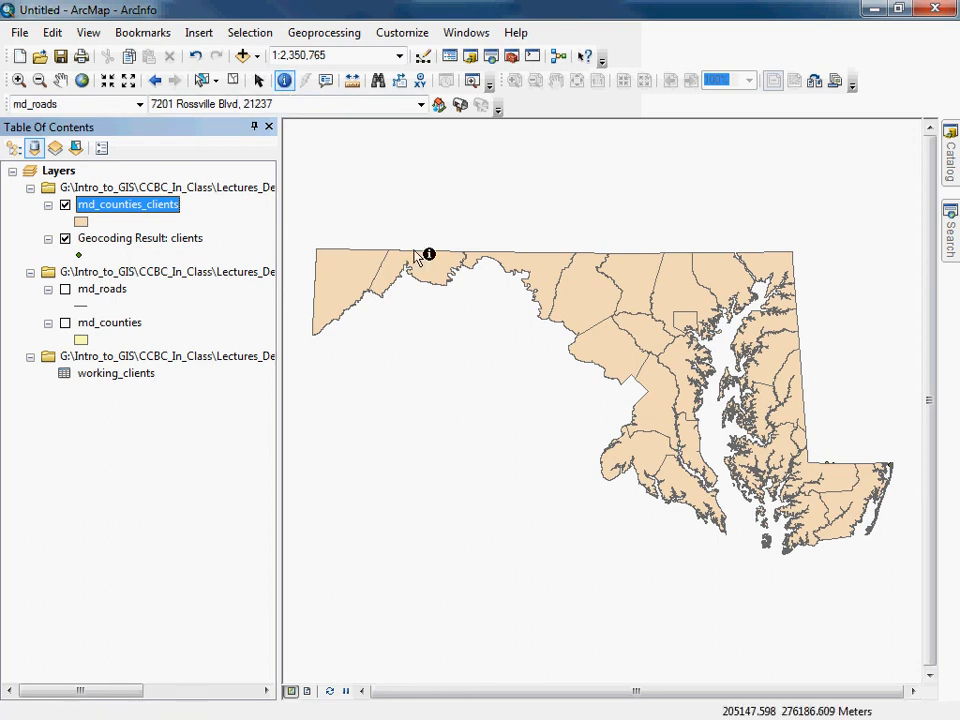
left_click(665, 285)
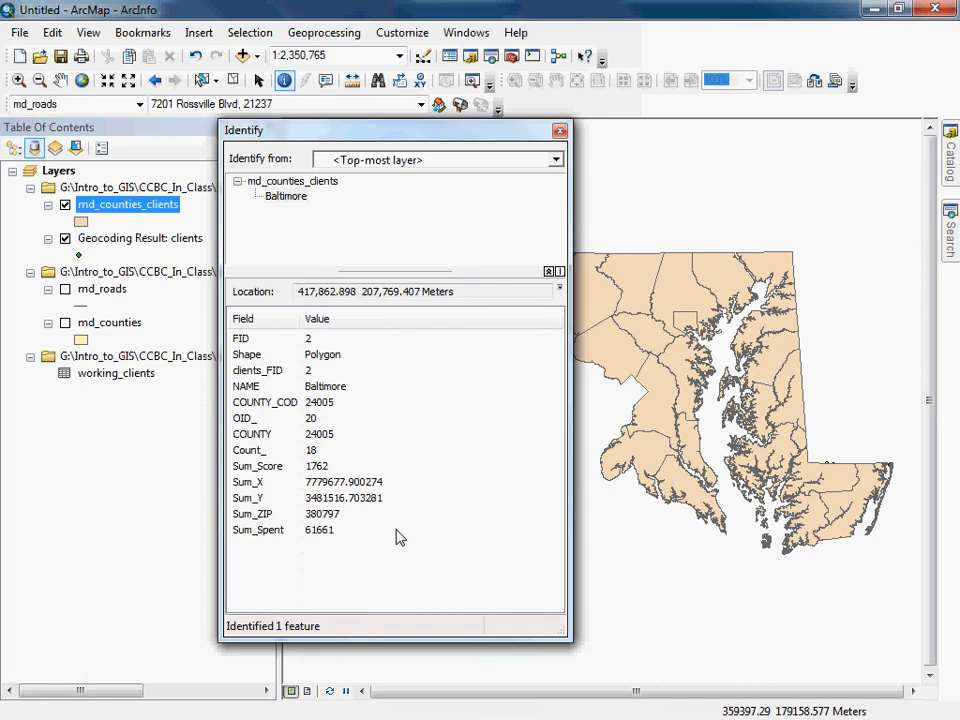
left_click(329, 452)
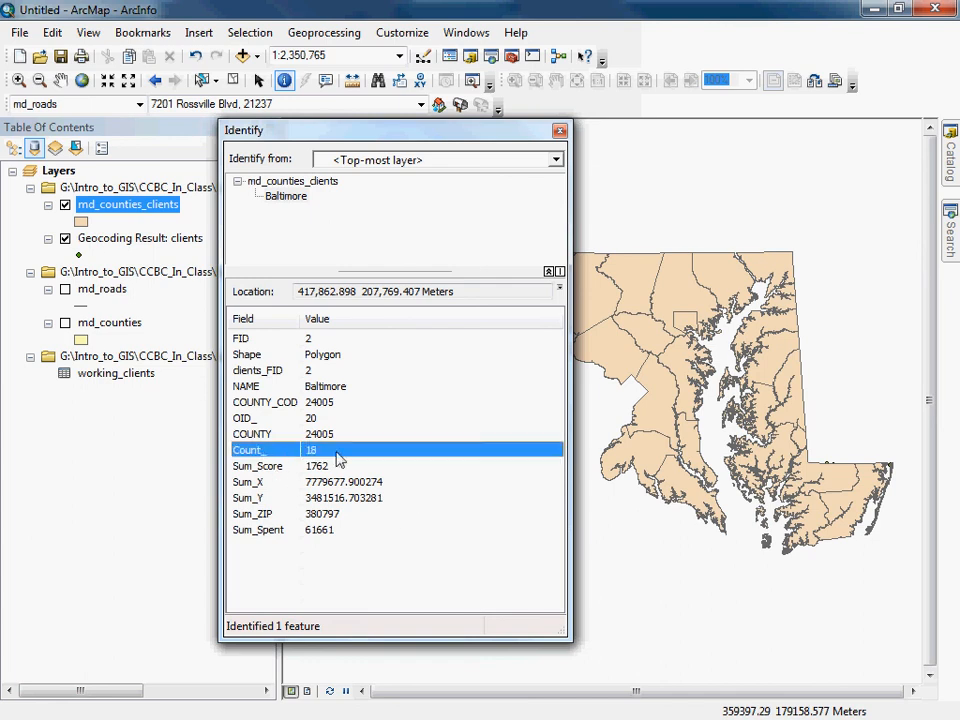
left_click(276, 534)
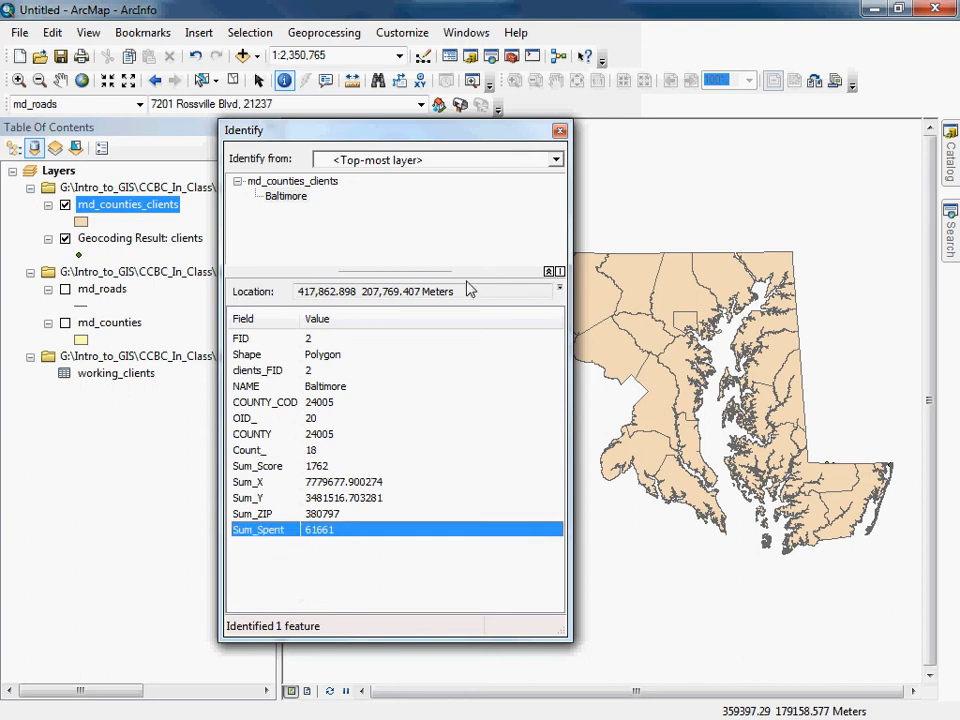
left_click(560, 131)
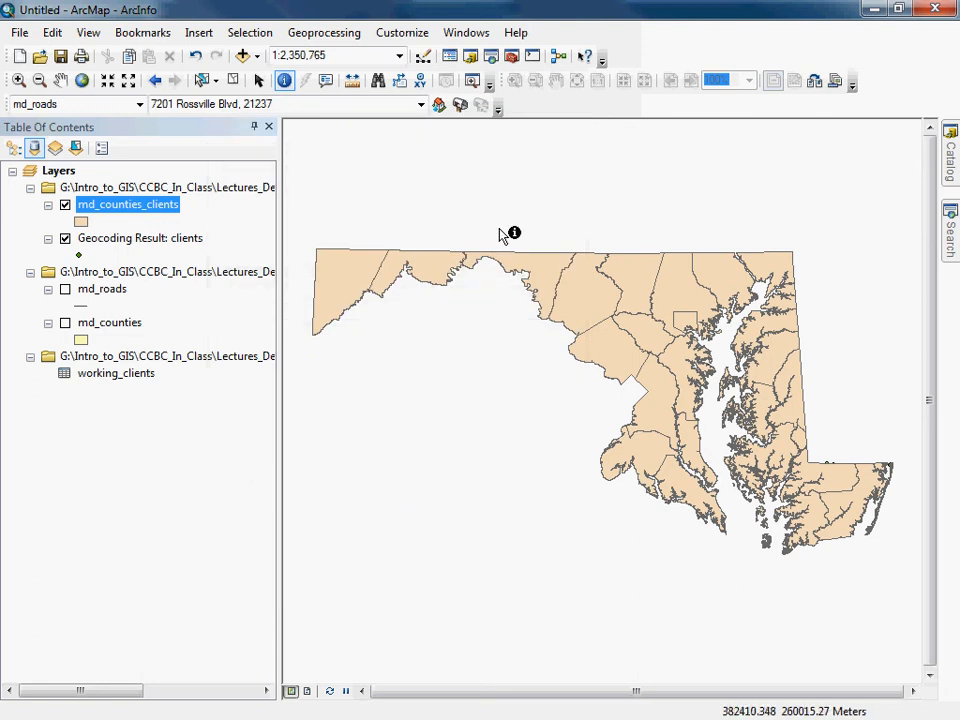
Step: List the layers by drawing order and place Geocoding Result: clients above md_counties_clients, viewing the Baltimore area
left_click(19, 80)
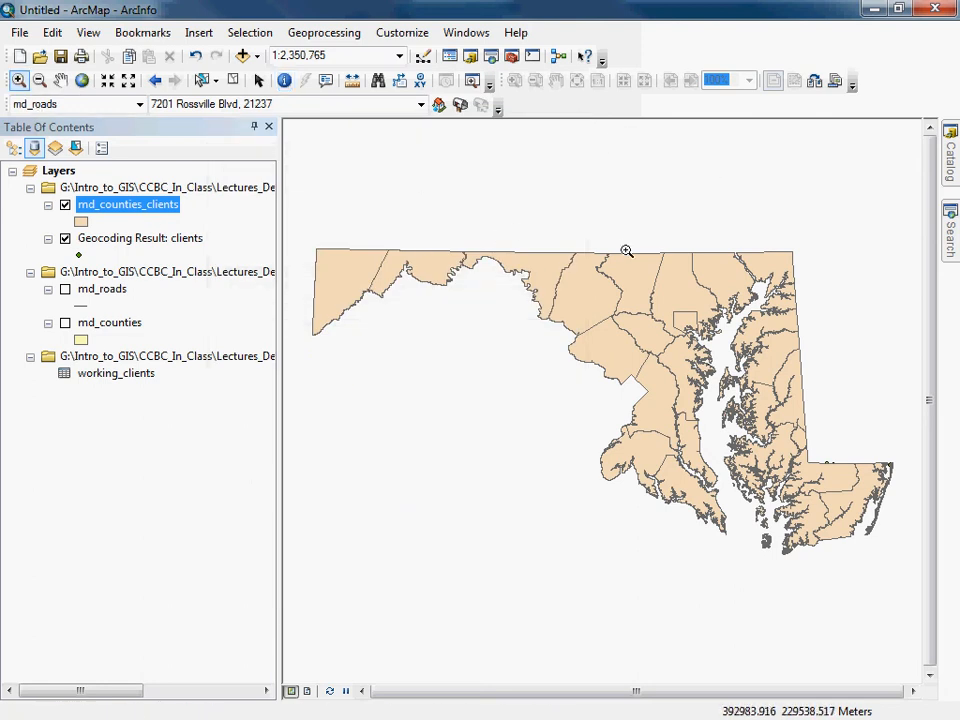
left_click_drag(630, 236, 747, 365)
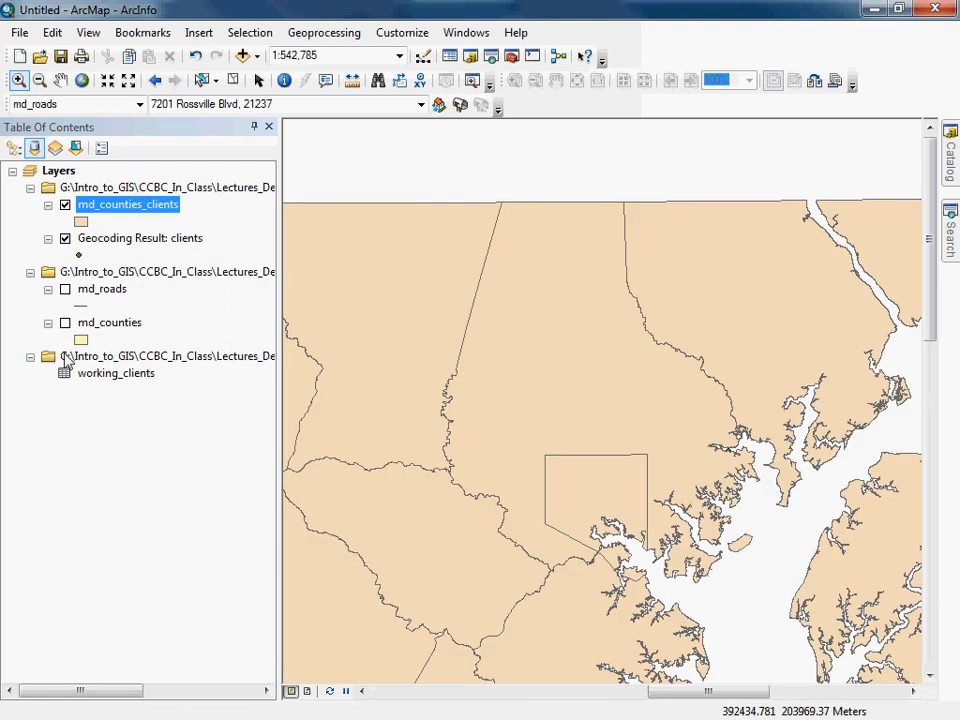
left_click(122, 243)
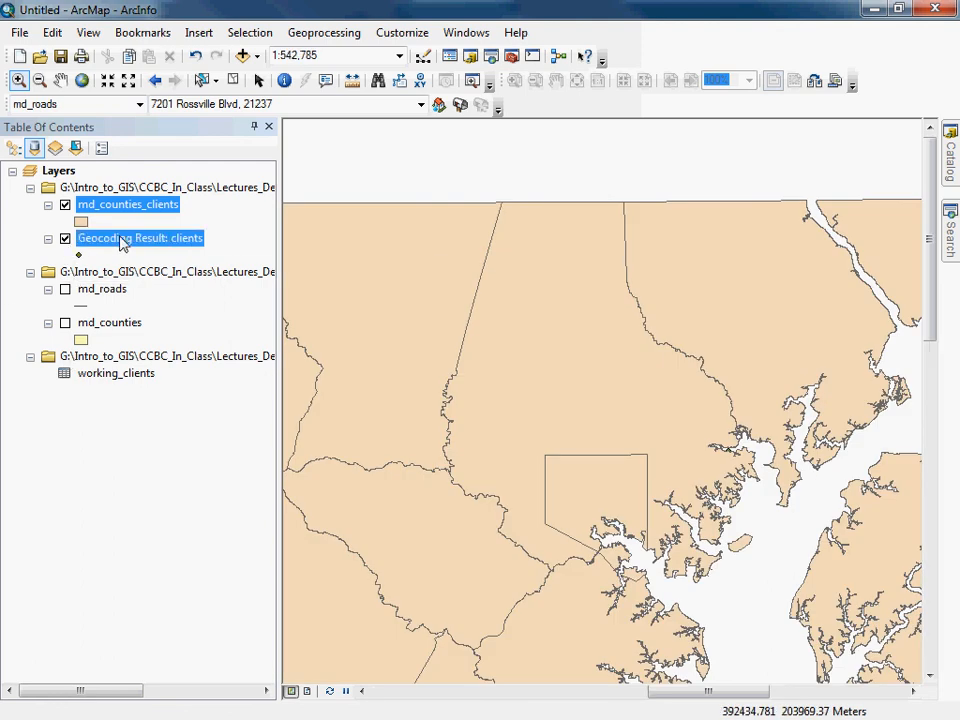
left_click(14, 148)
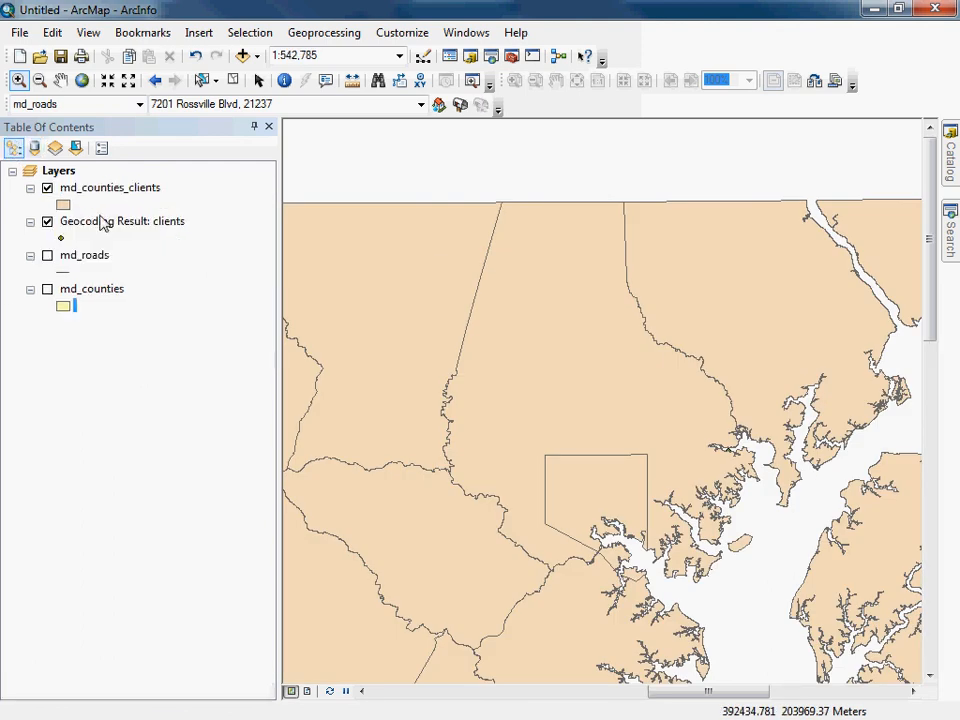
left_click_drag(103, 219, 100, 182)
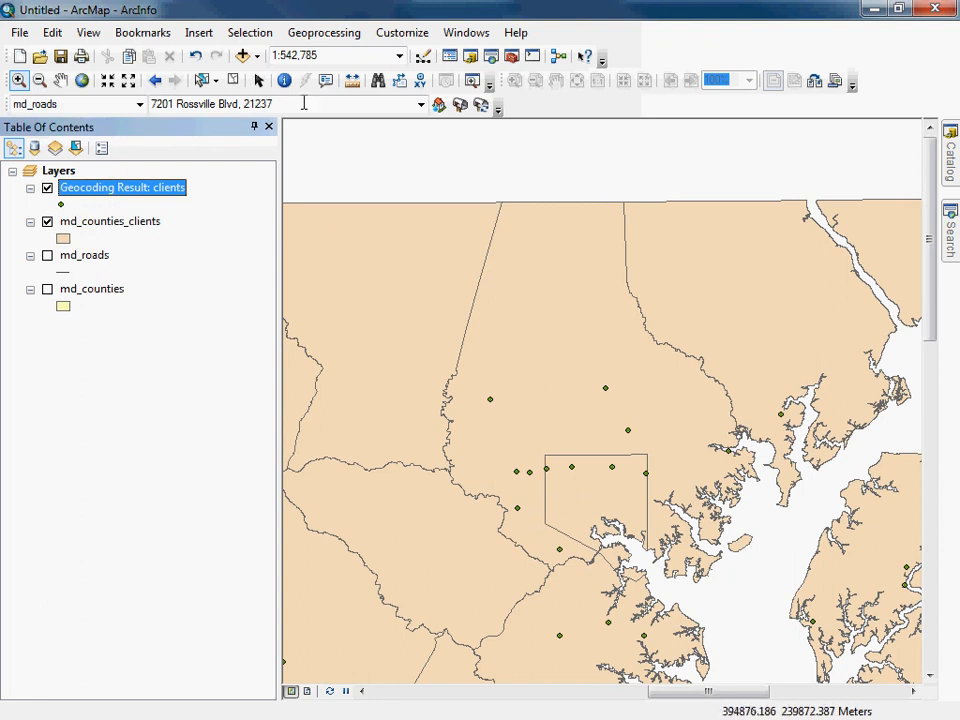
Step: Identify the Baltimore County polygon beneath the client points and review its summed attributes again
left_click(284, 80)
left_click(553, 332)
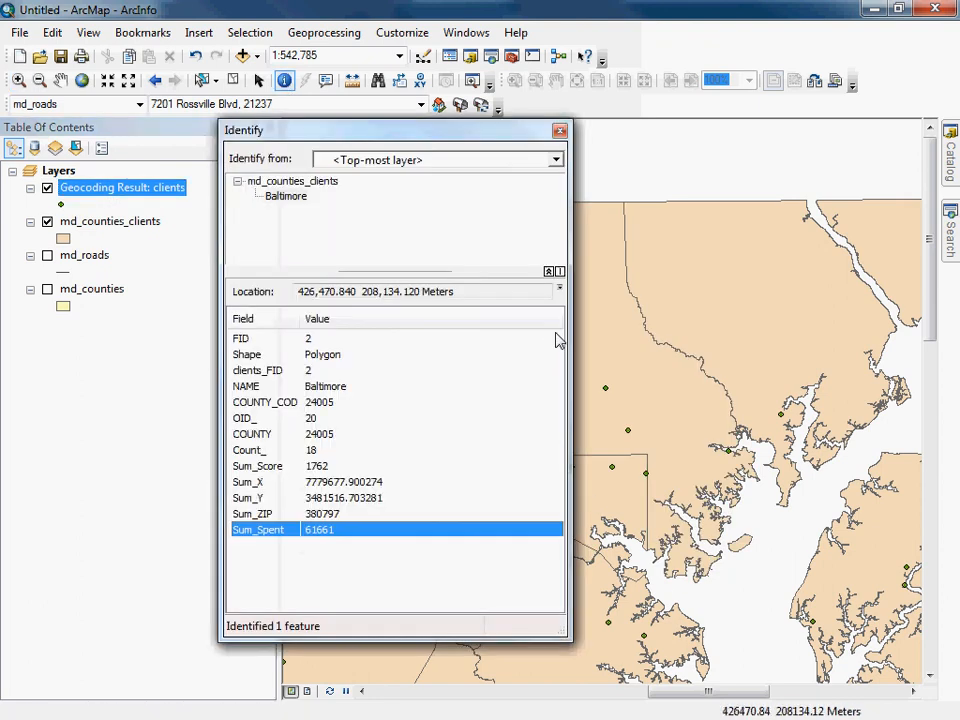
left_click(560, 131)
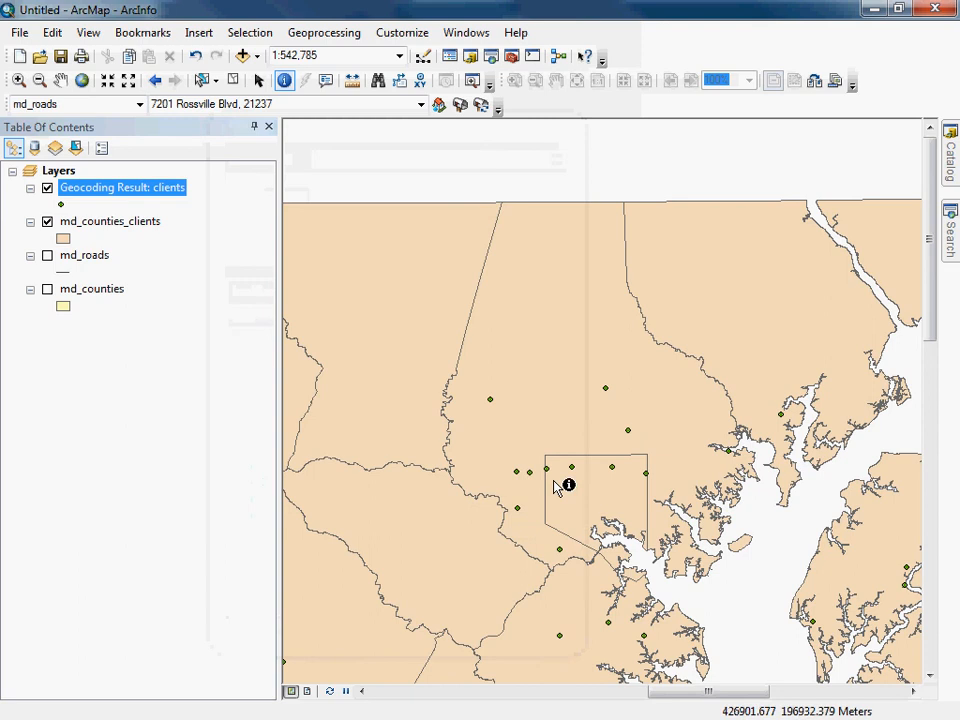
Step: Hide md_counties_clients and identify the overlapping client points west of Baltimore City, inspecting each record's Spent value
left_click(47, 221)
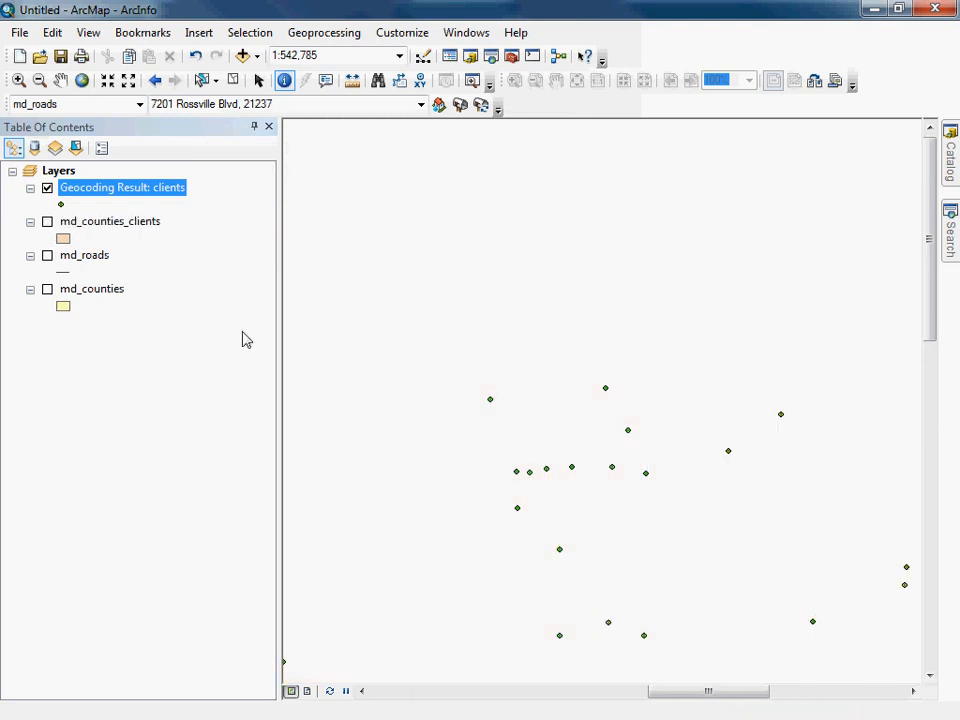
left_click(47, 221)
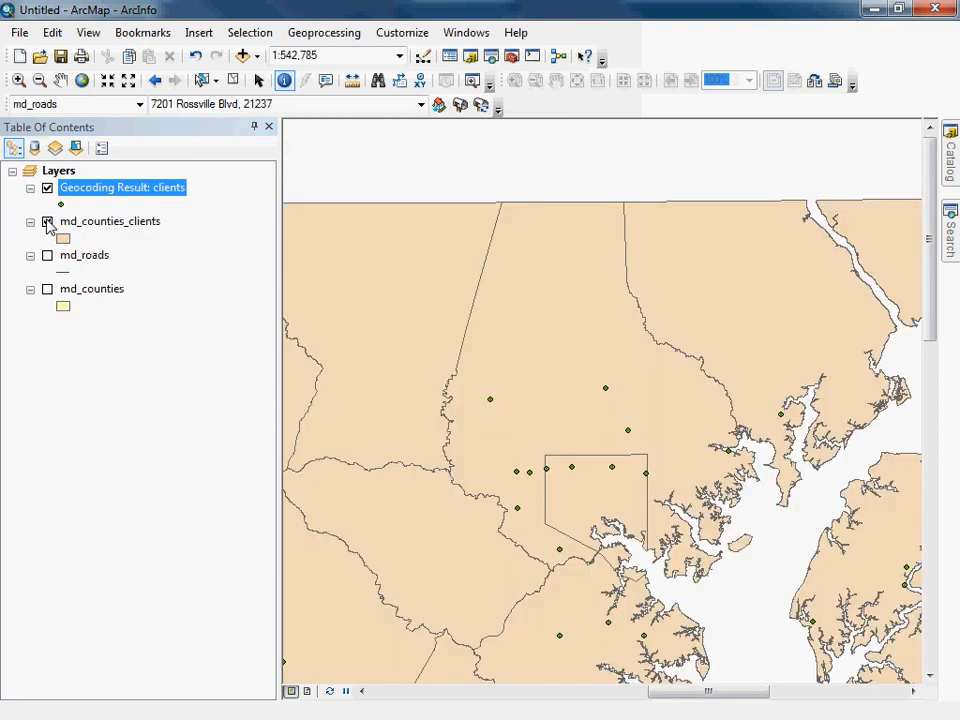
left_click(47, 221)
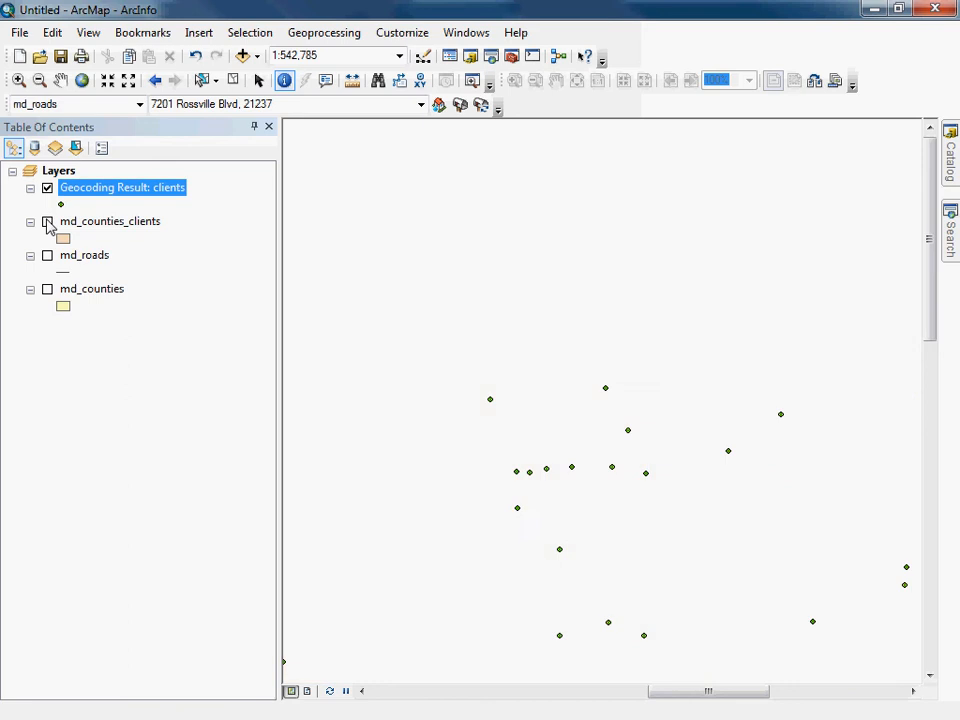
left_click(515, 471)
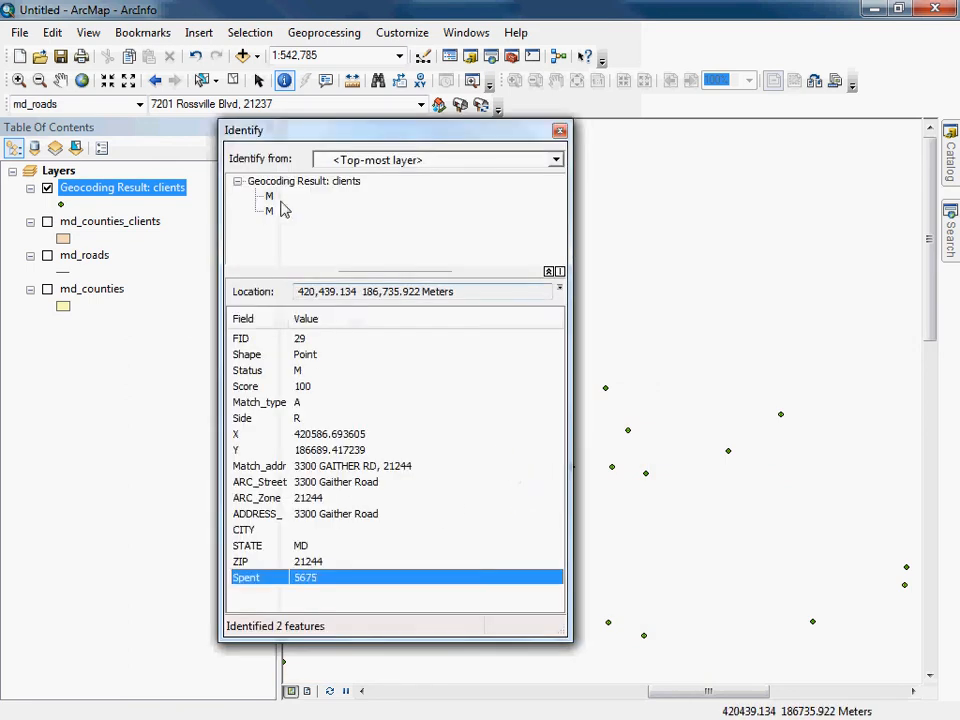
left_click(269, 211)
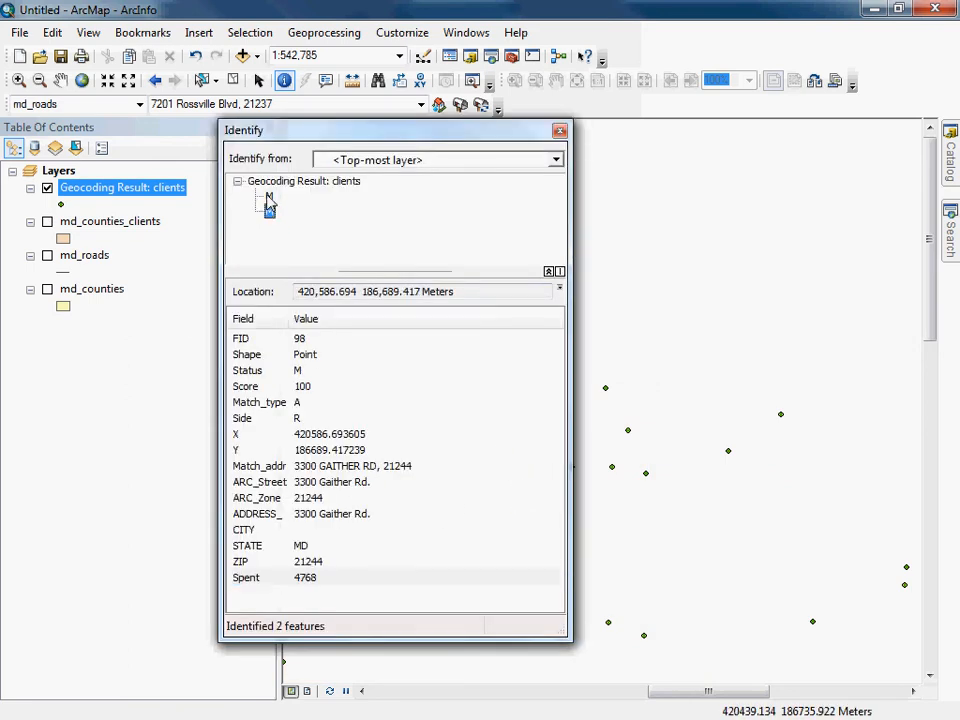
Step: Compare the Spent values of the two overlapping client records identified at the same point west of Baltimore City
left_click(269, 197)
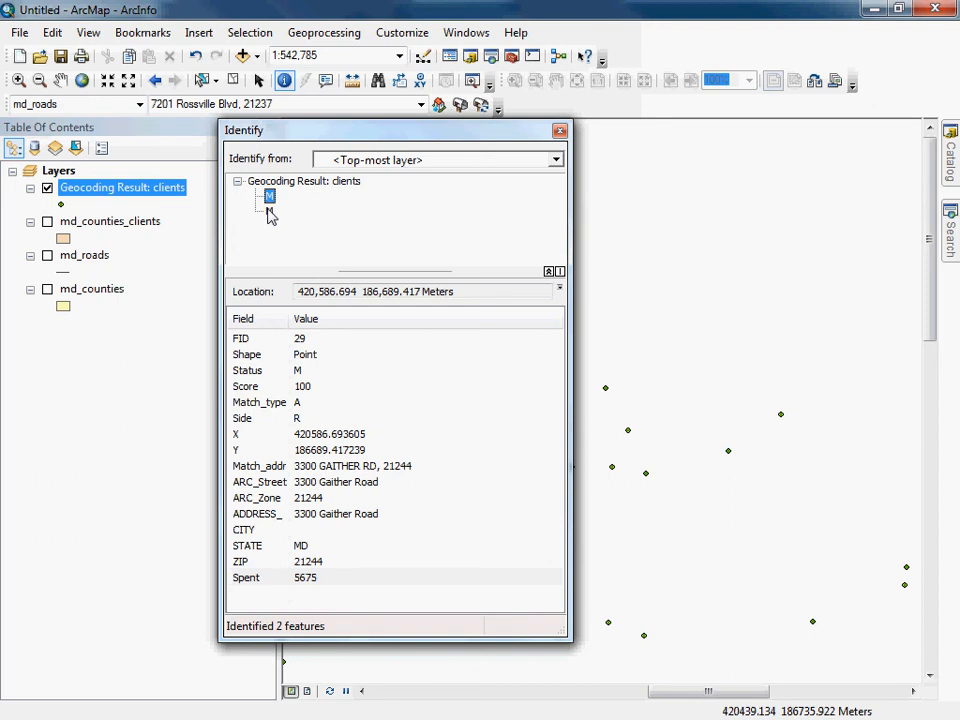
left_click(269, 212)
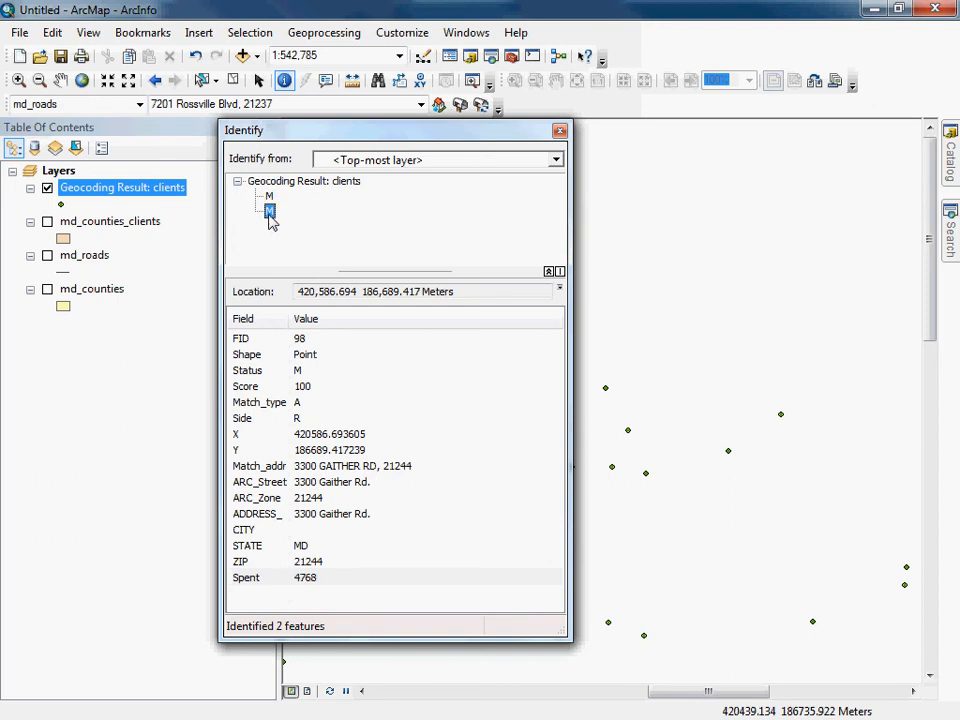
left_click(269, 197)
left_click(269, 212)
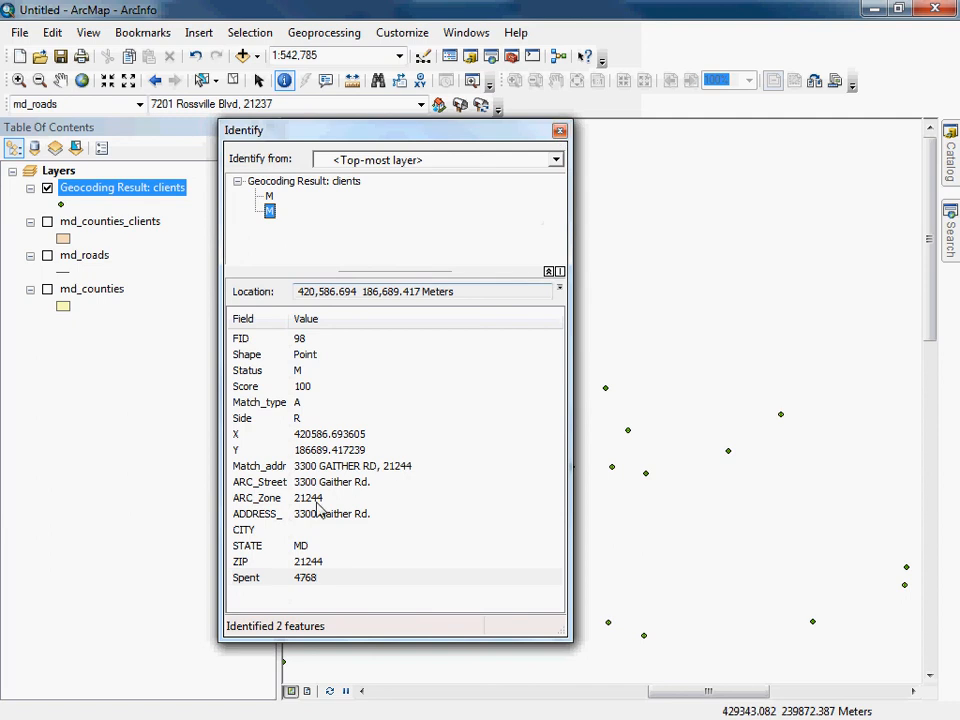
left_click(270, 198)
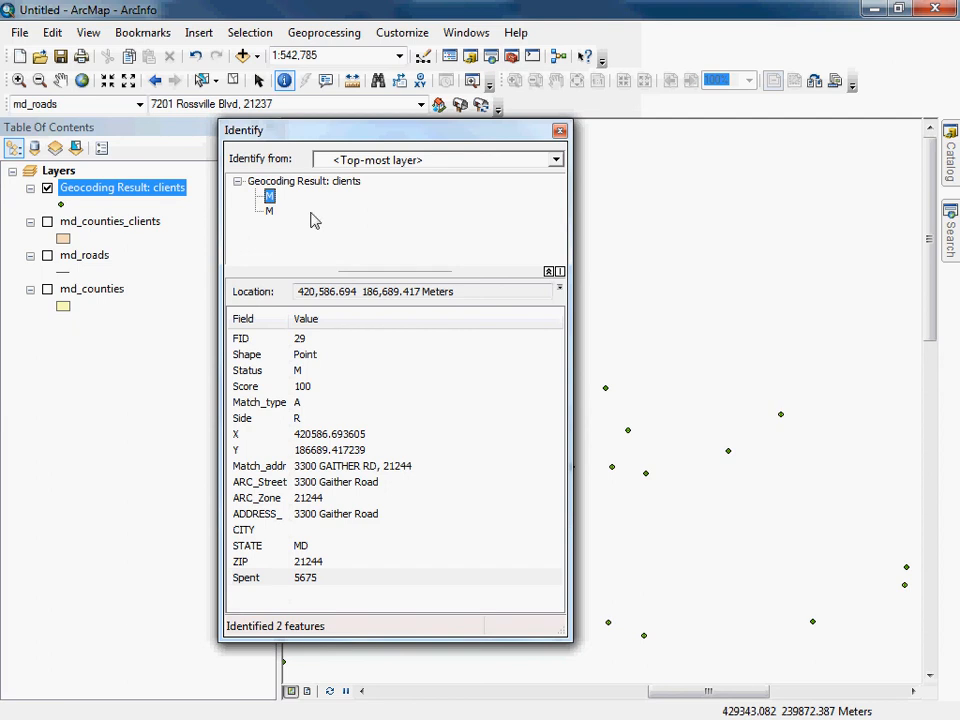
left_click(559, 131)
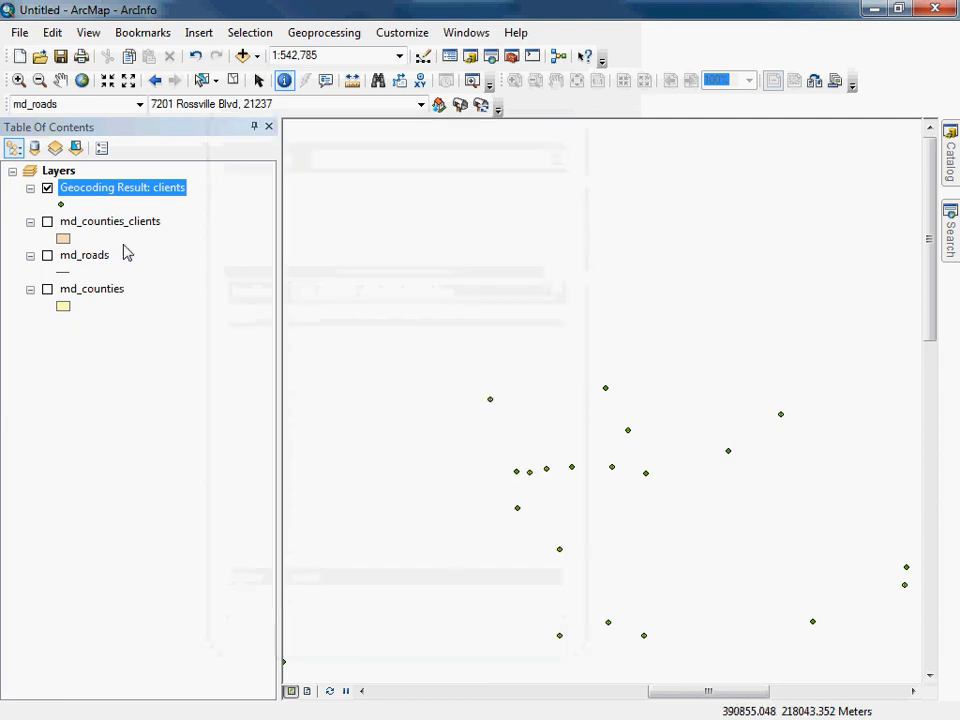
Step: Show md_counties_clients again and make md_counties_clients, md_roads and md_counties unselectable, also toggling selectability of the geocoded clients layer
left_click(47, 221)
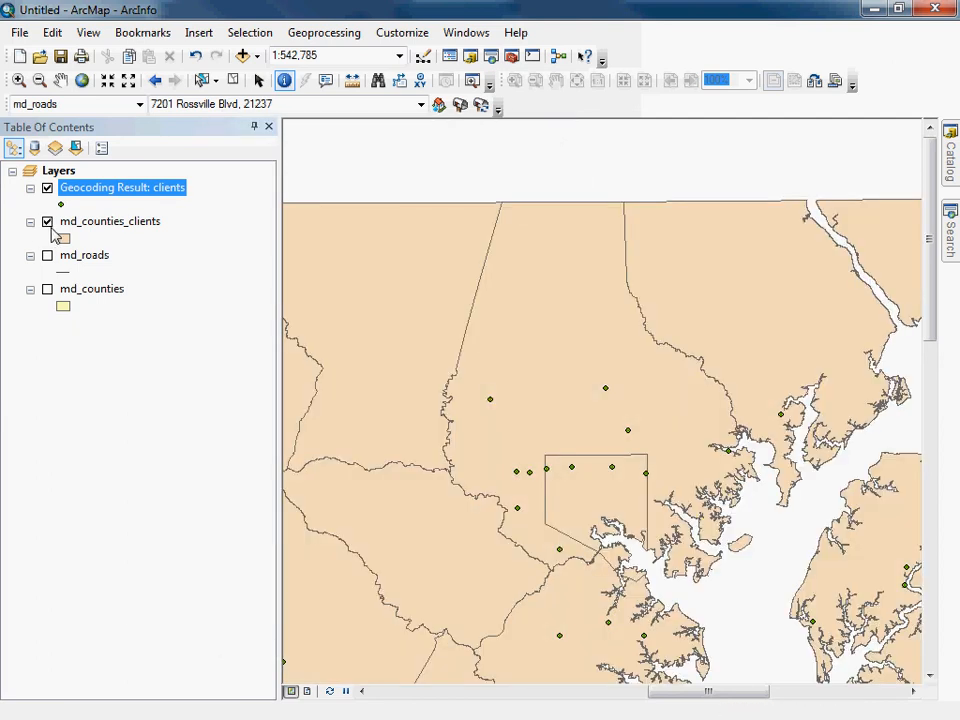
left_click(76, 148)
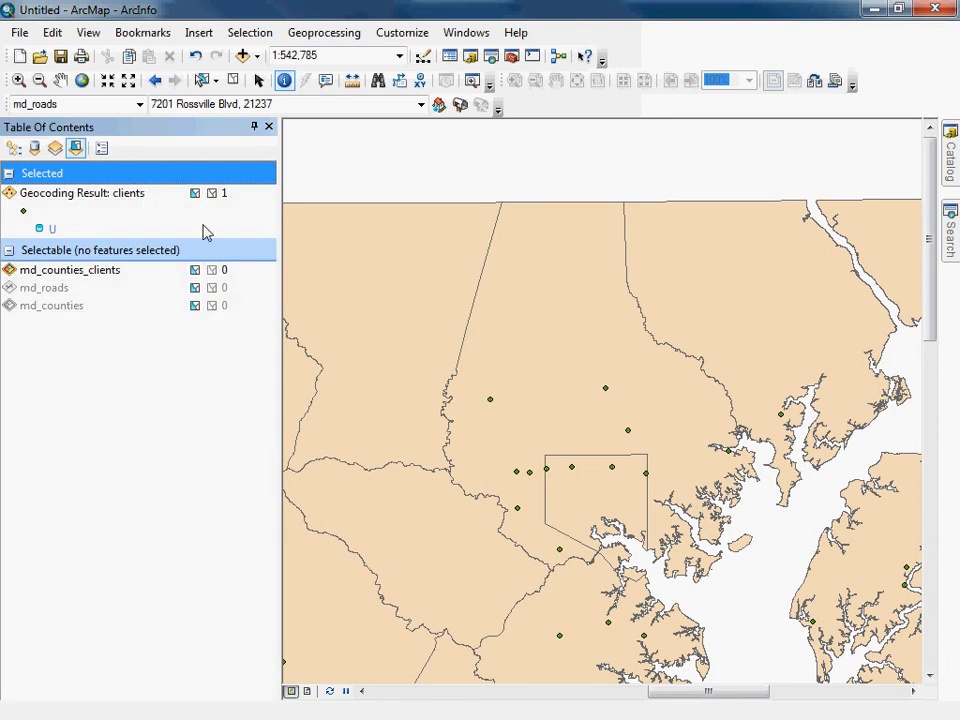
left_click(195, 270)
left_click(195, 271)
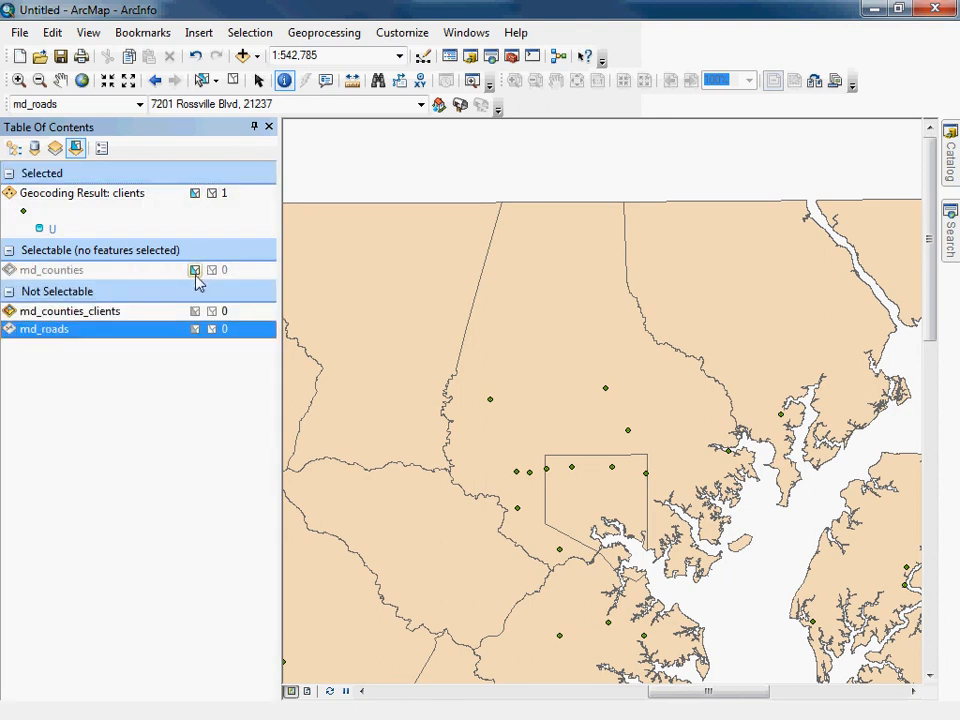
left_click(195, 270)
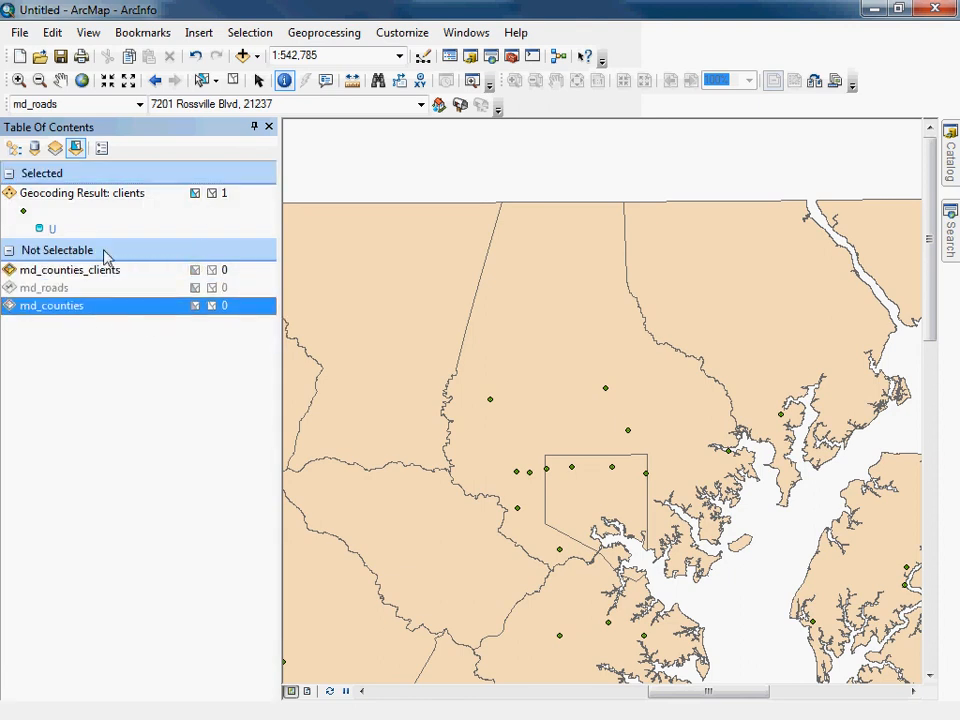
left_click(196, 195)
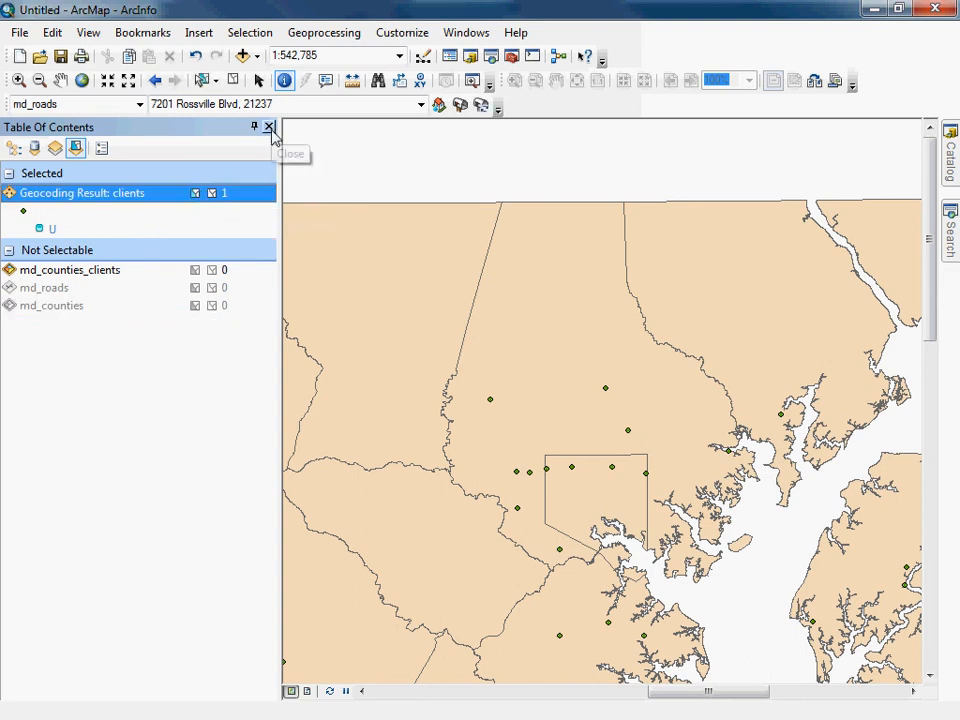
left_click(13, 148)
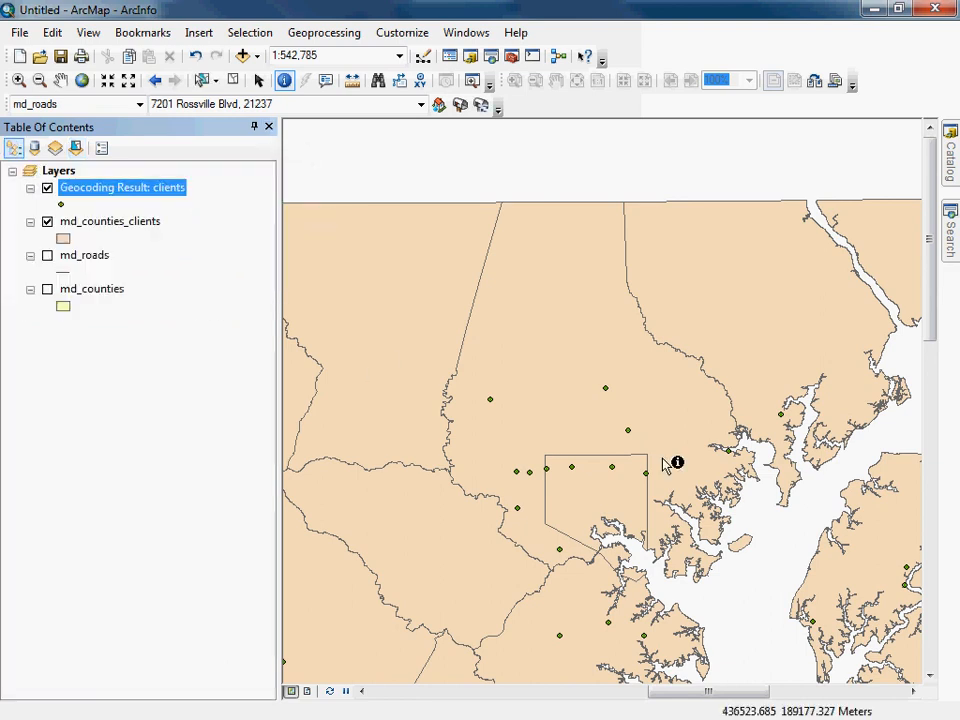
Step: Identify the stacked client points north of Baltimore City and inspect the Spent value of the individual records
left_click(605, 388)
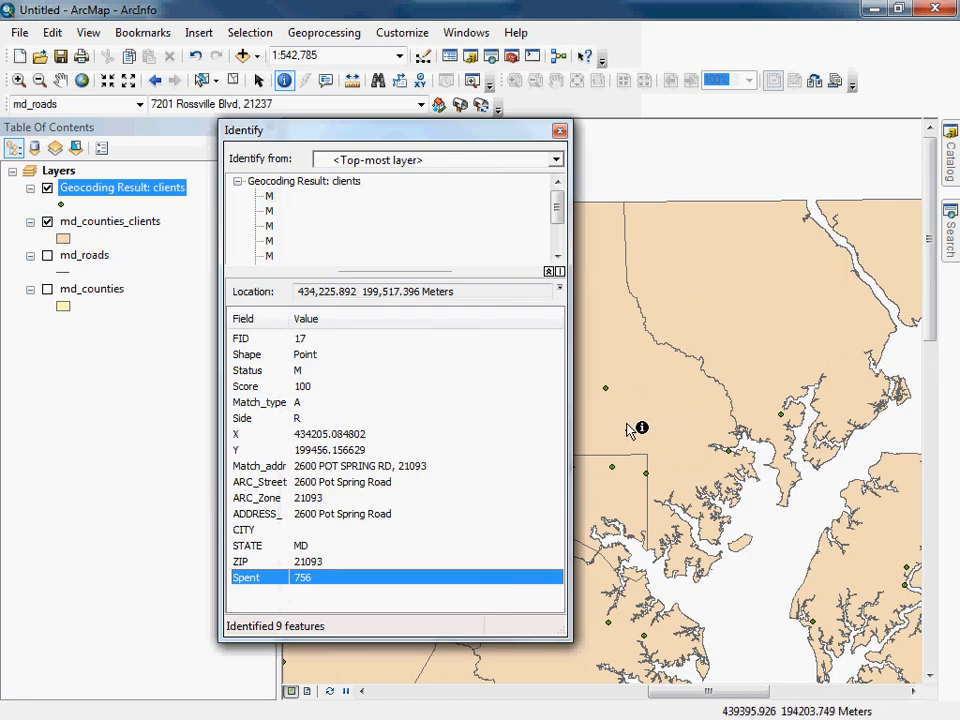
left_click(268, 211)
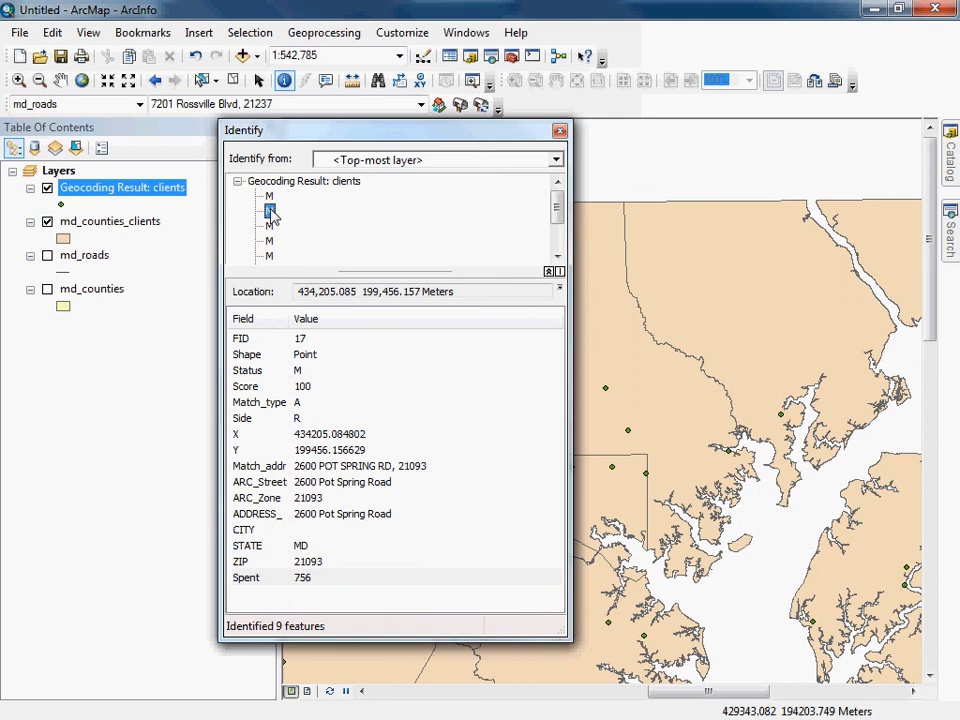
left_click(269, 226)
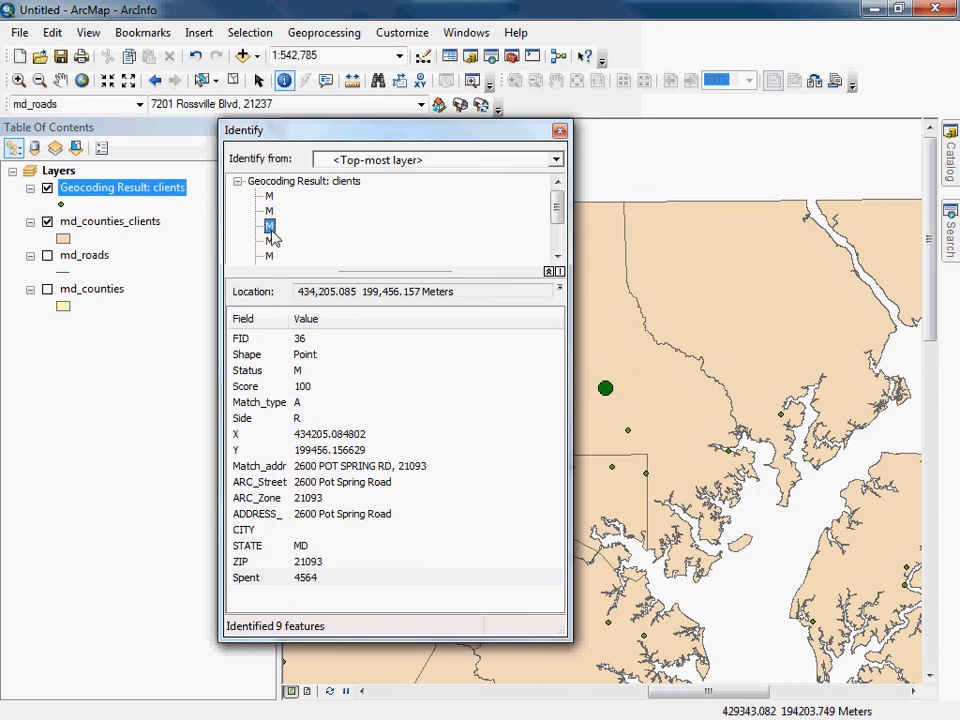
left_click(269, 241)
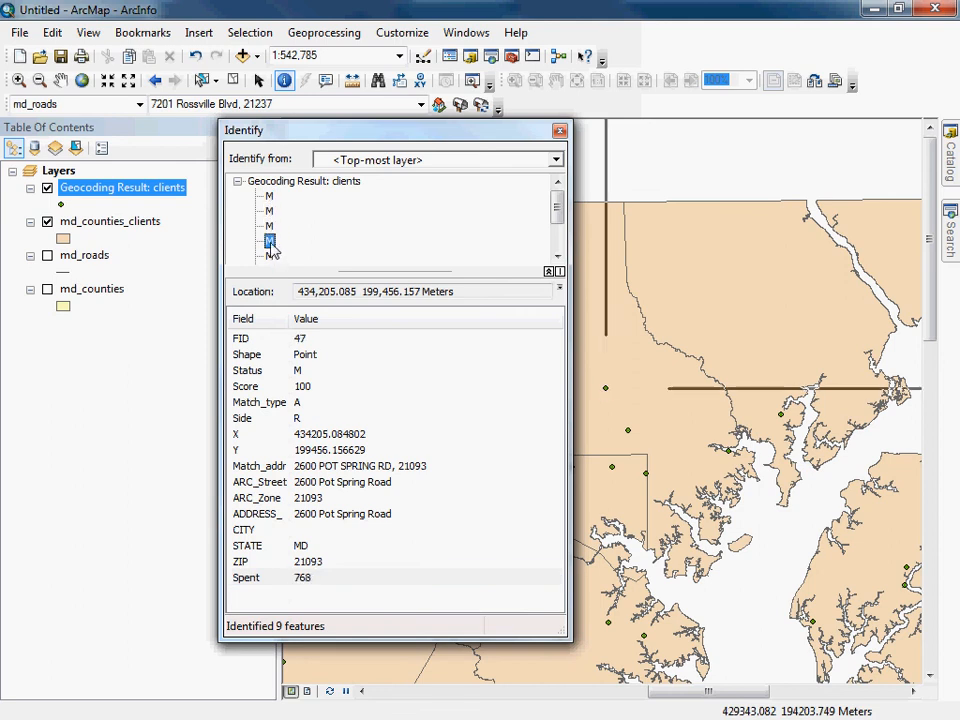
left_click(269, 256)
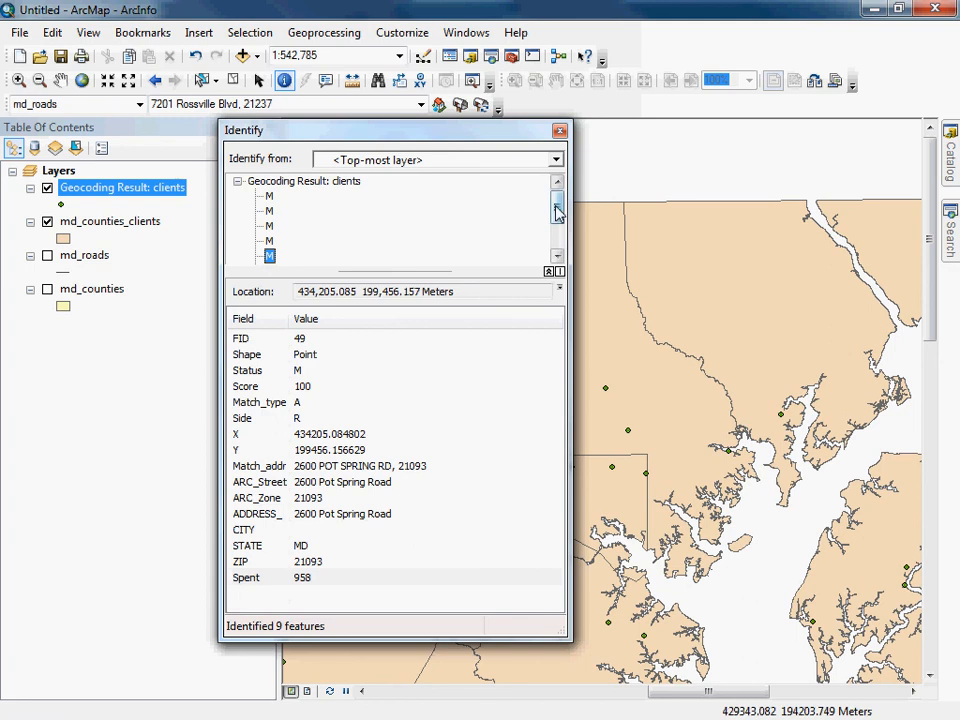
left_click_drag(557, 210, 558, 240)
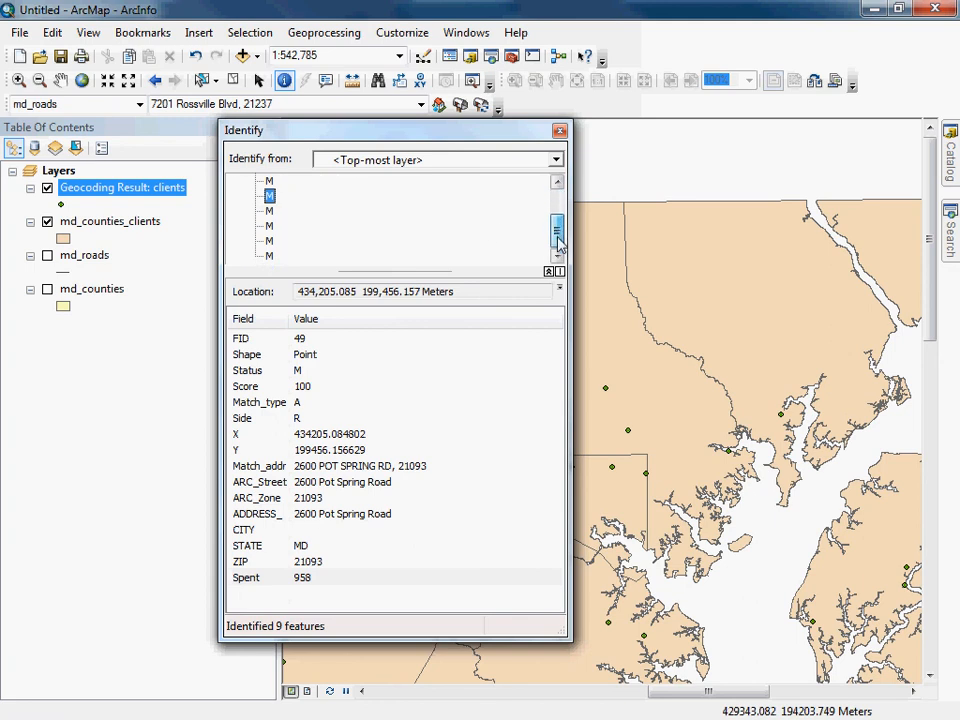
left_click(268, 211)
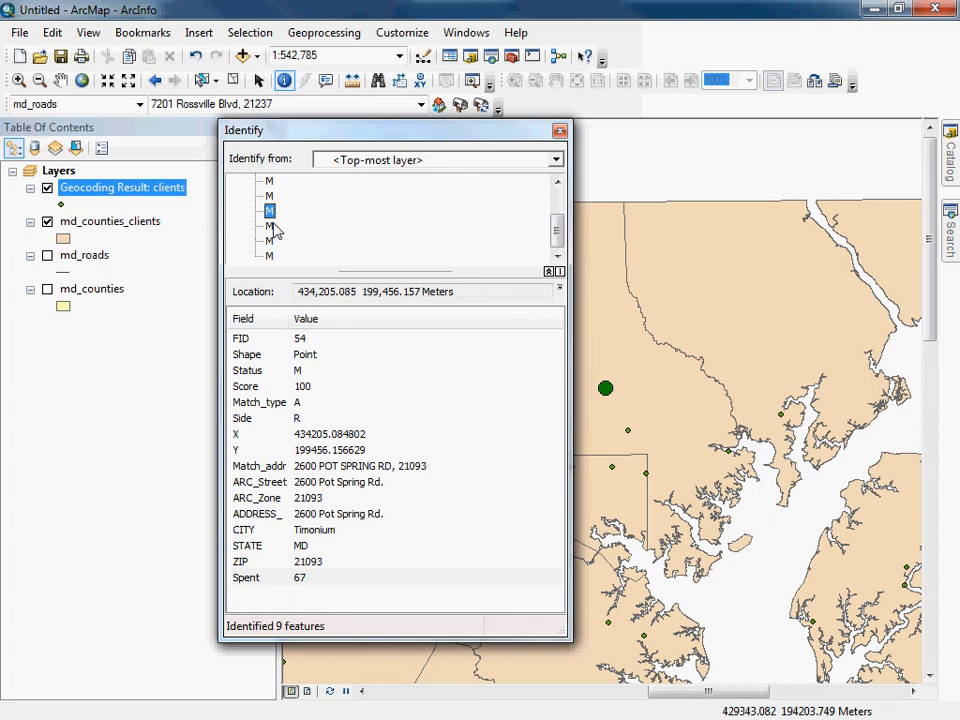
left_click(270, 226)
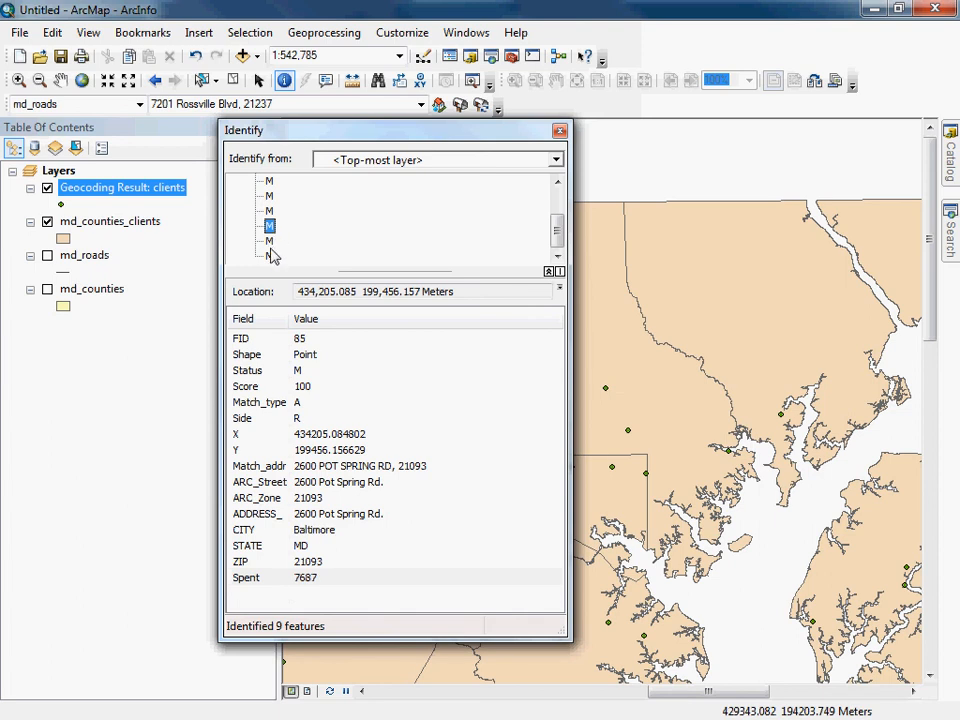
left_click(270, 242)
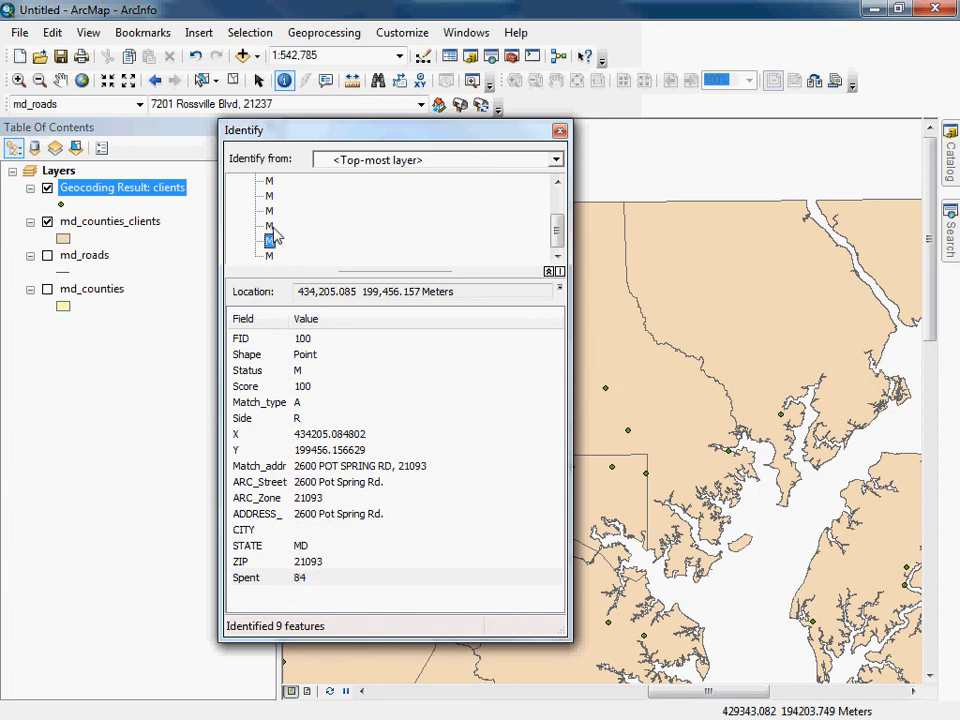
left_click(271, 227)
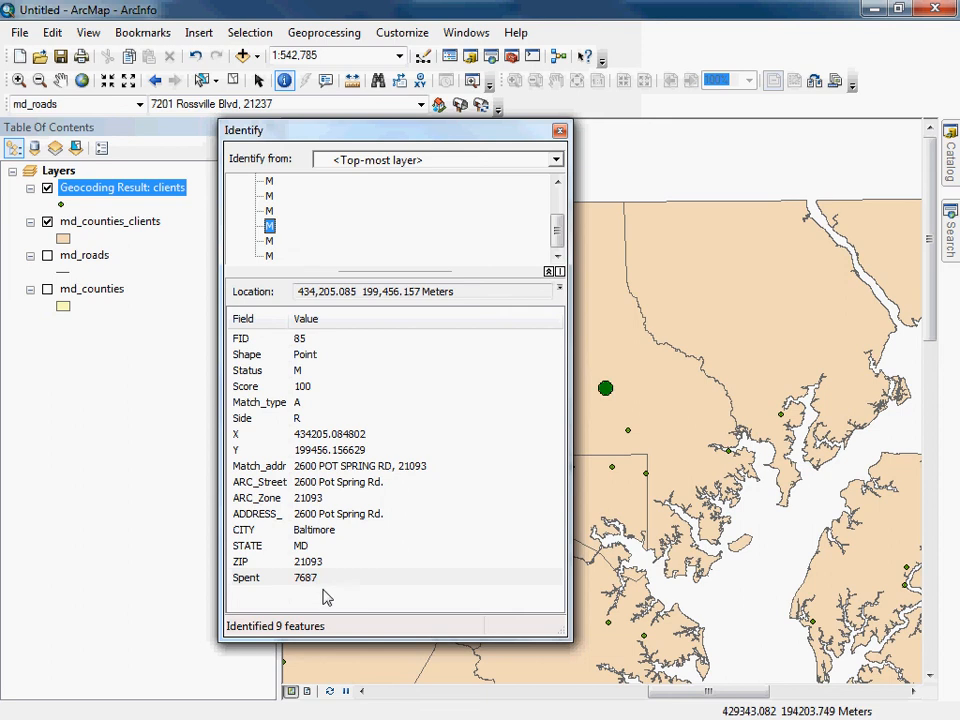
left_click(560, 131)
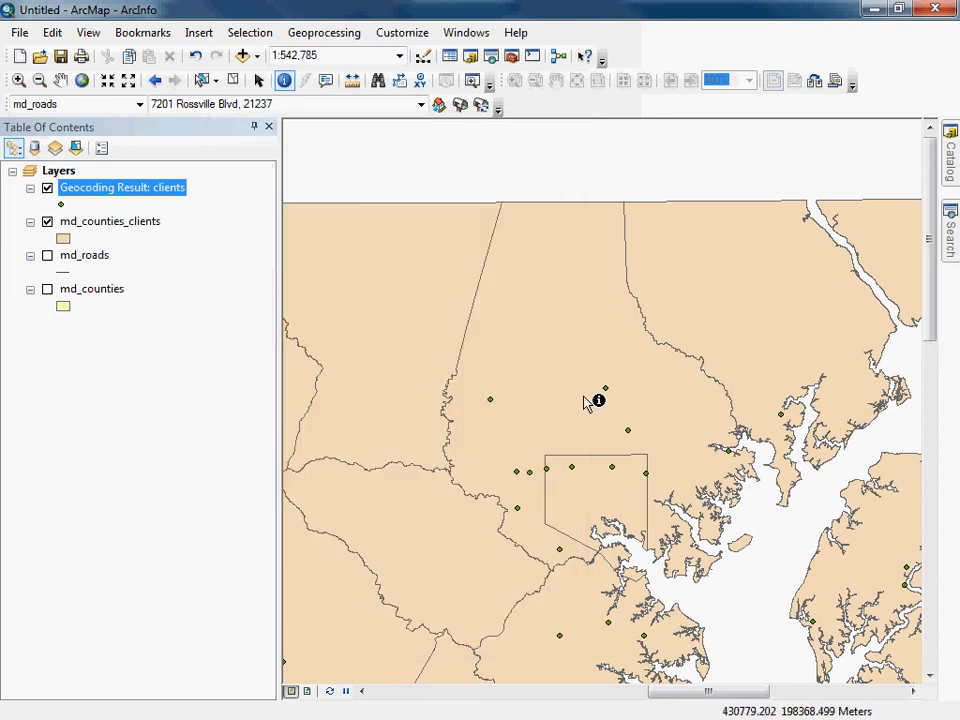
Step: Identify the Baltimore County polygon to check its Sum_Spent field, and view the map at full extent
left_click(566, 343)
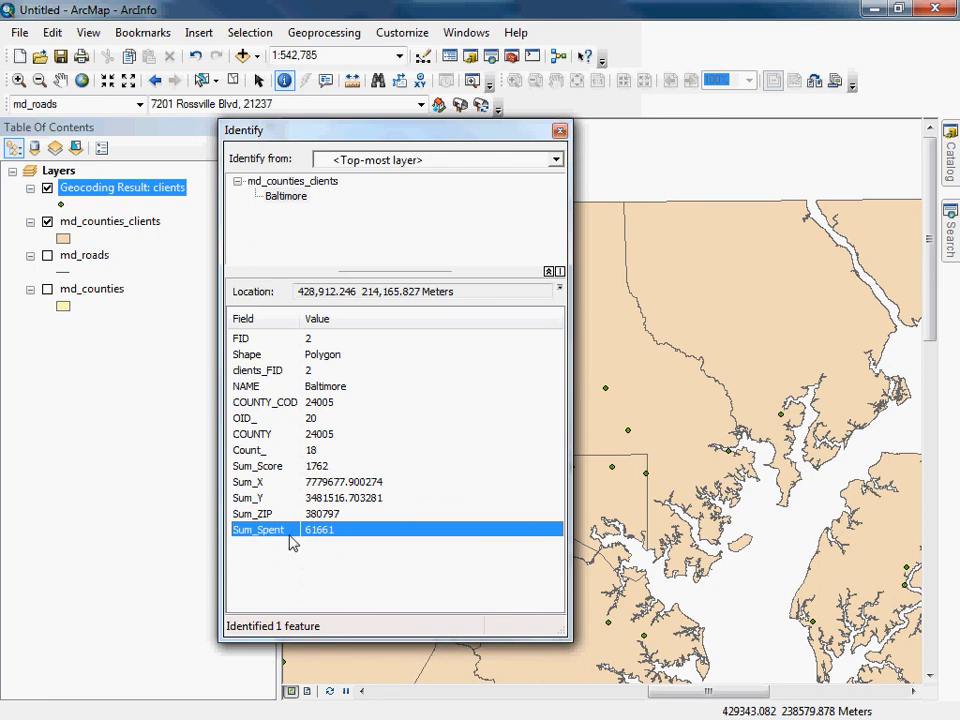
left_click(559, 130)
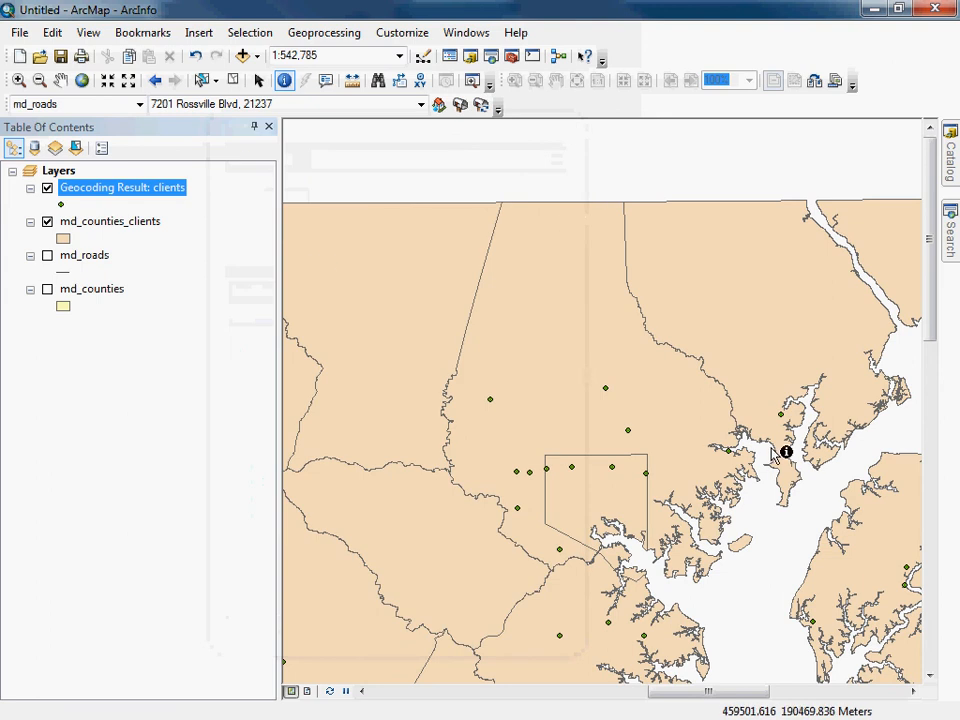
left_click(81, 80)
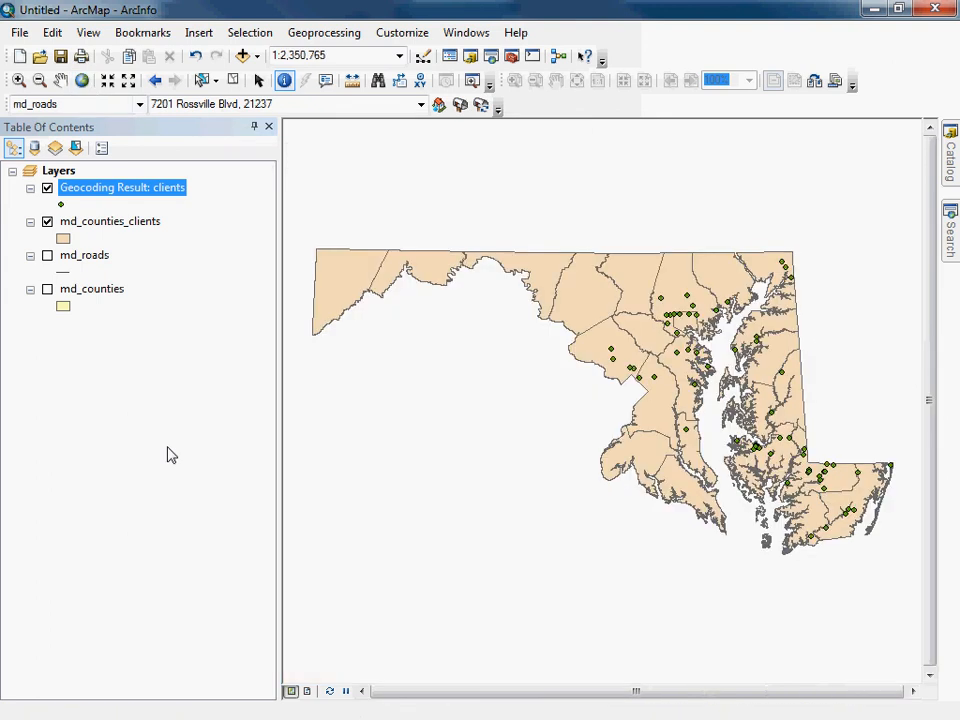
Step: Hide the geocoded client points and symbolize md_counties_clients with graduated colors based on the Sum_Spent field
left_click(47, 189)
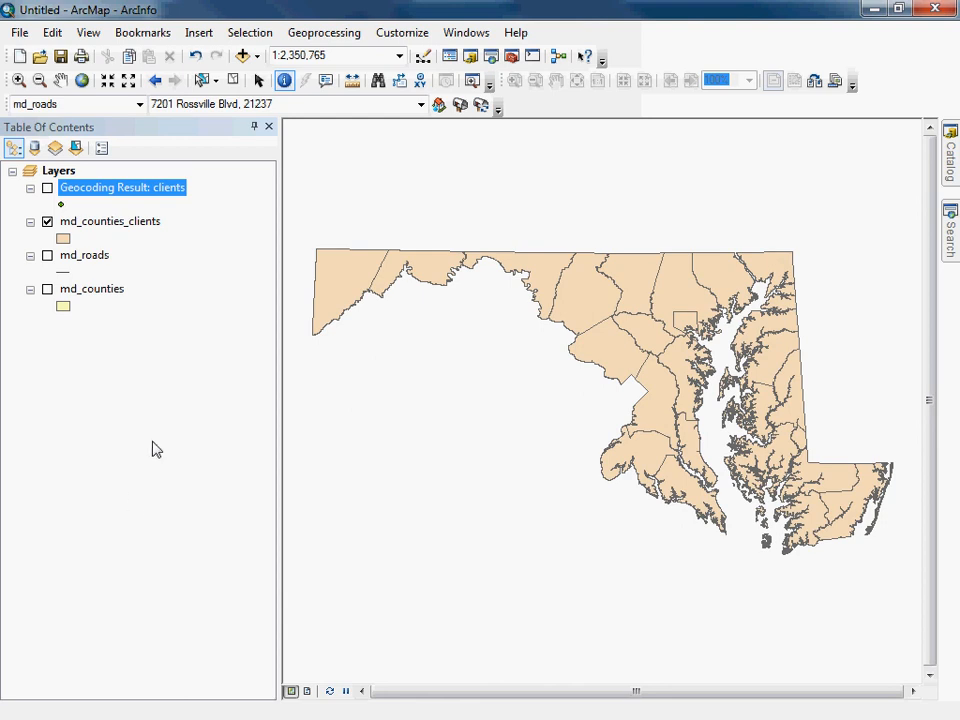
double_click(107, 222)
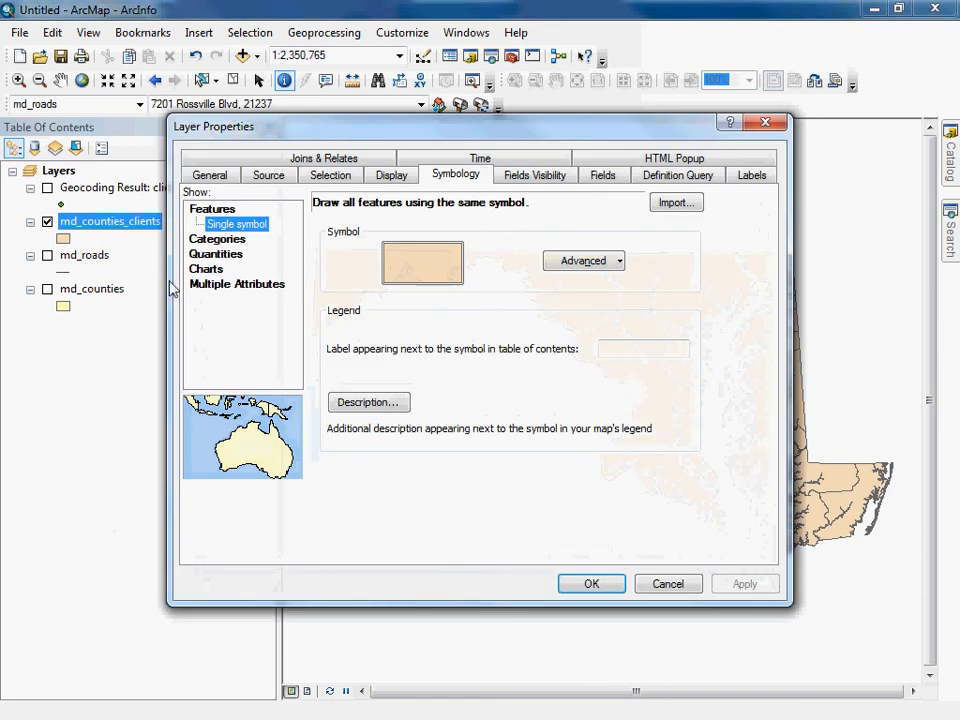
left_click(236, 255)
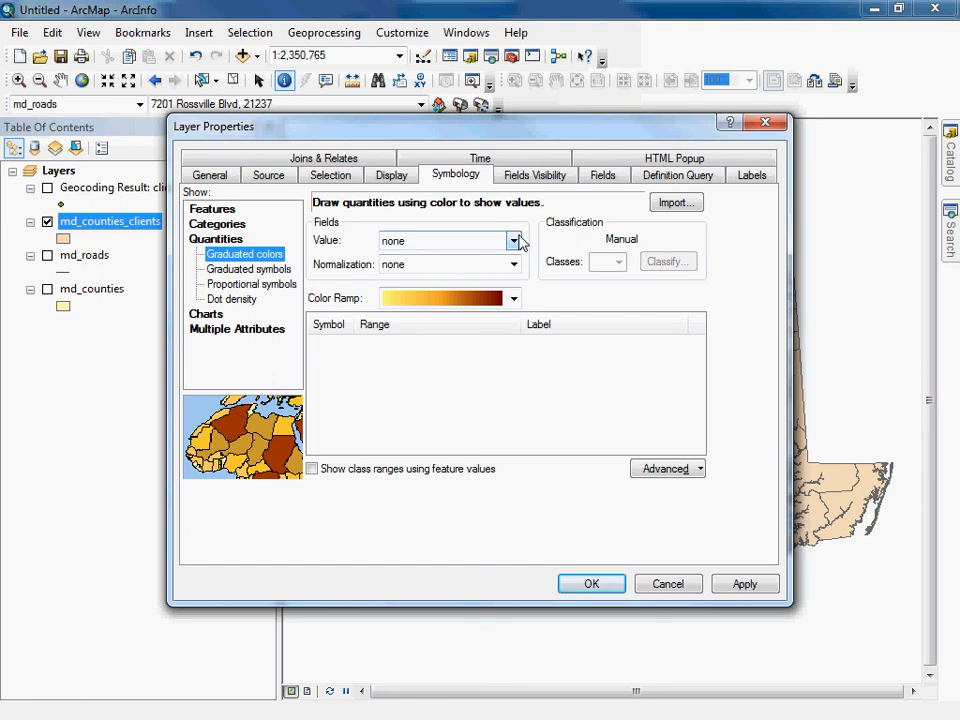
left_click(513, 241)
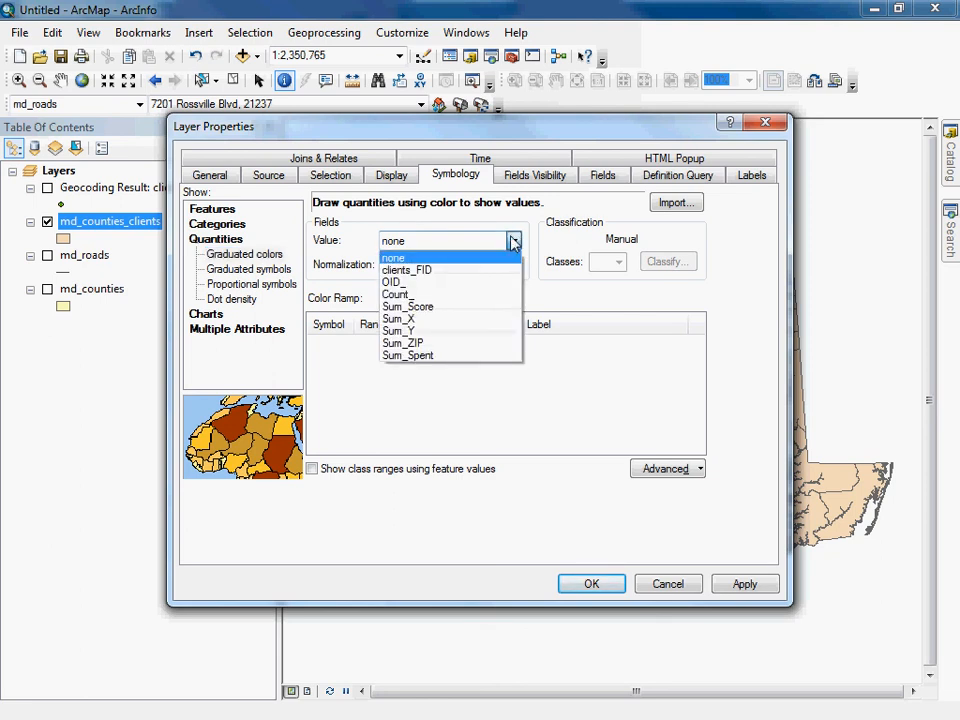
left_click(418, 357)
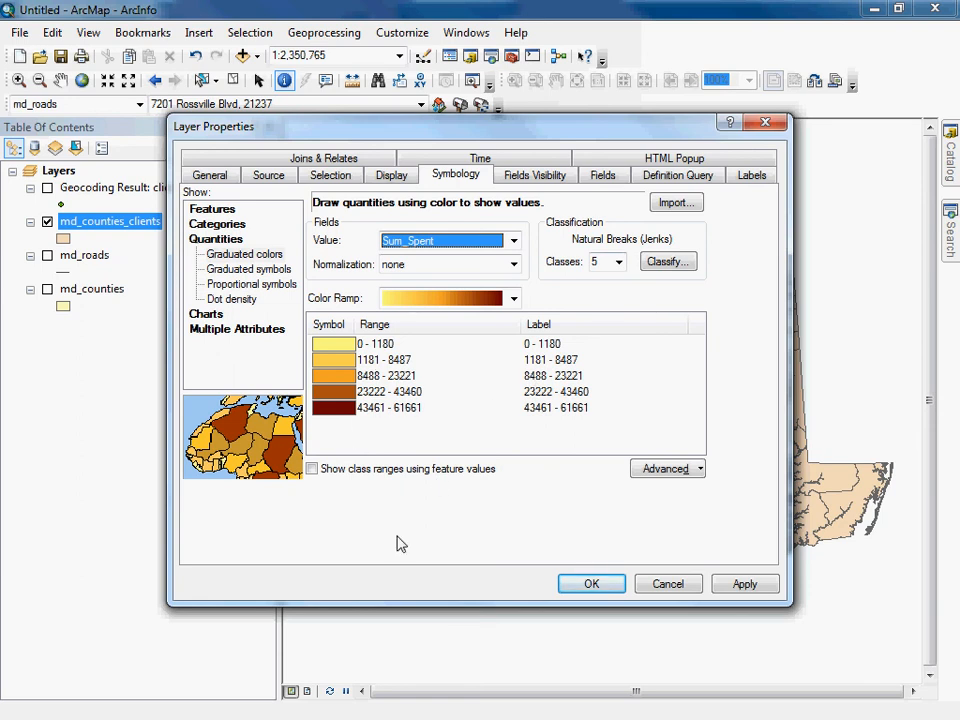
left_click(752, 586)
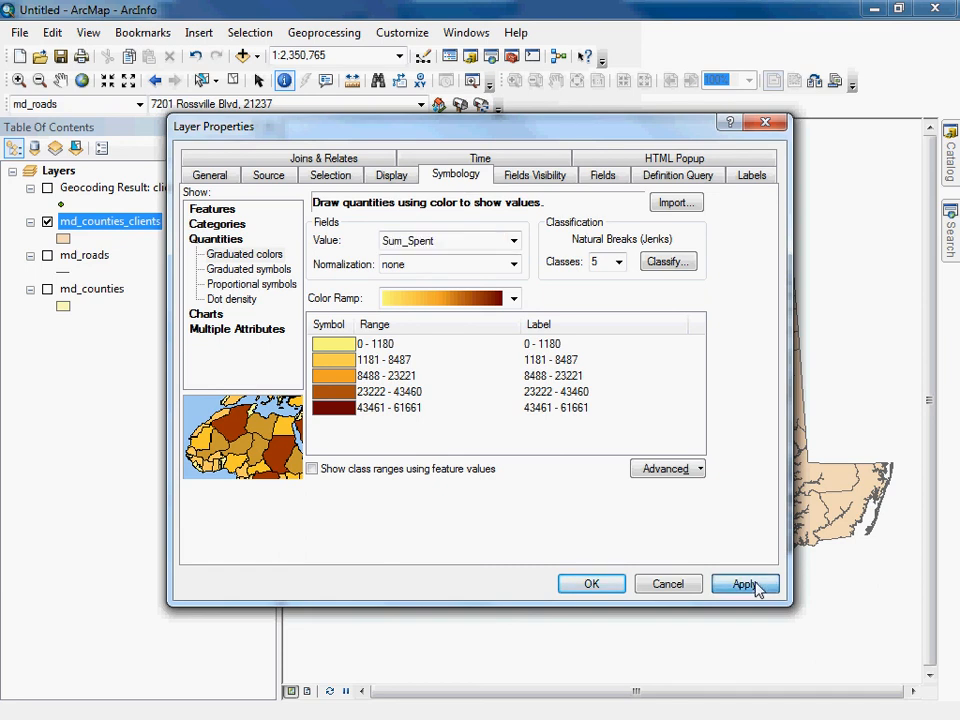
left_click(584, 588)
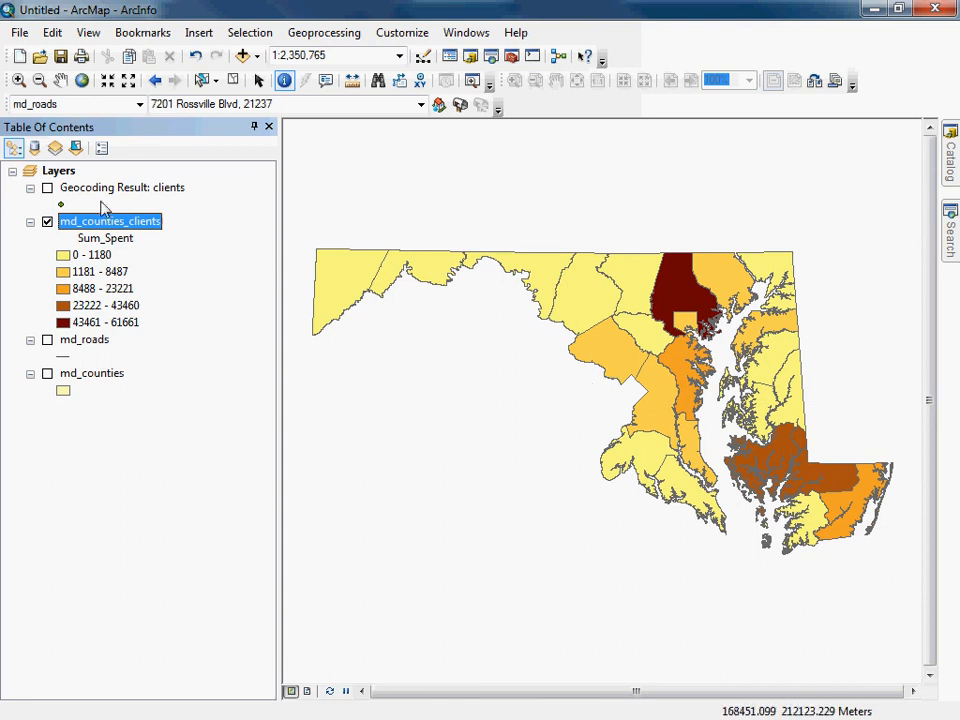
Step: Show the geocoded client points again on top of the counties shaded by spending
left_click(47, 188)
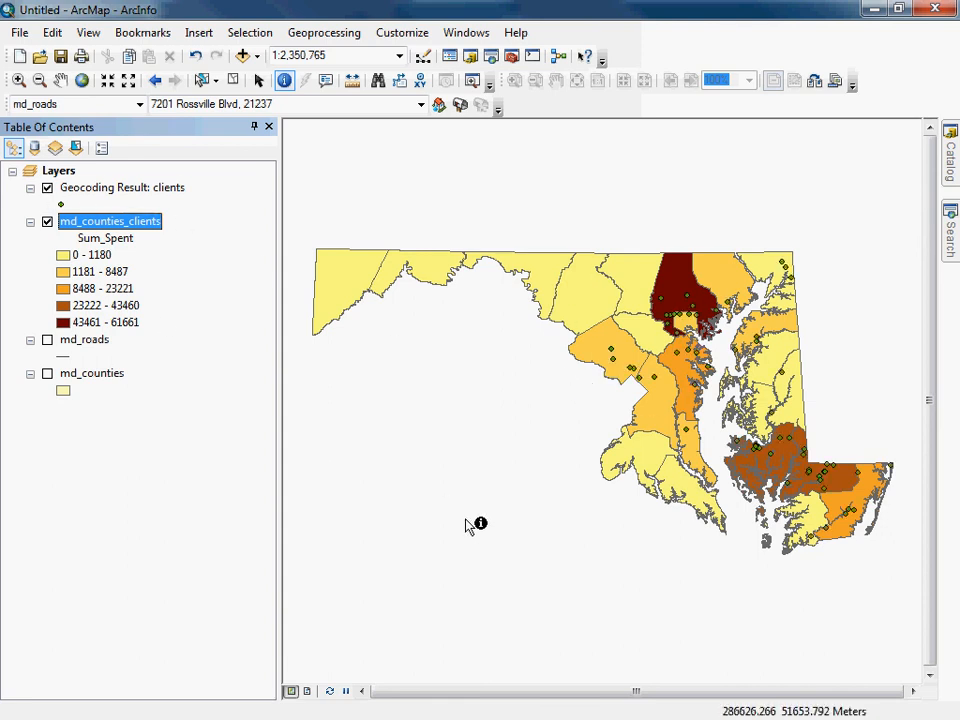
left_click(89, 342)
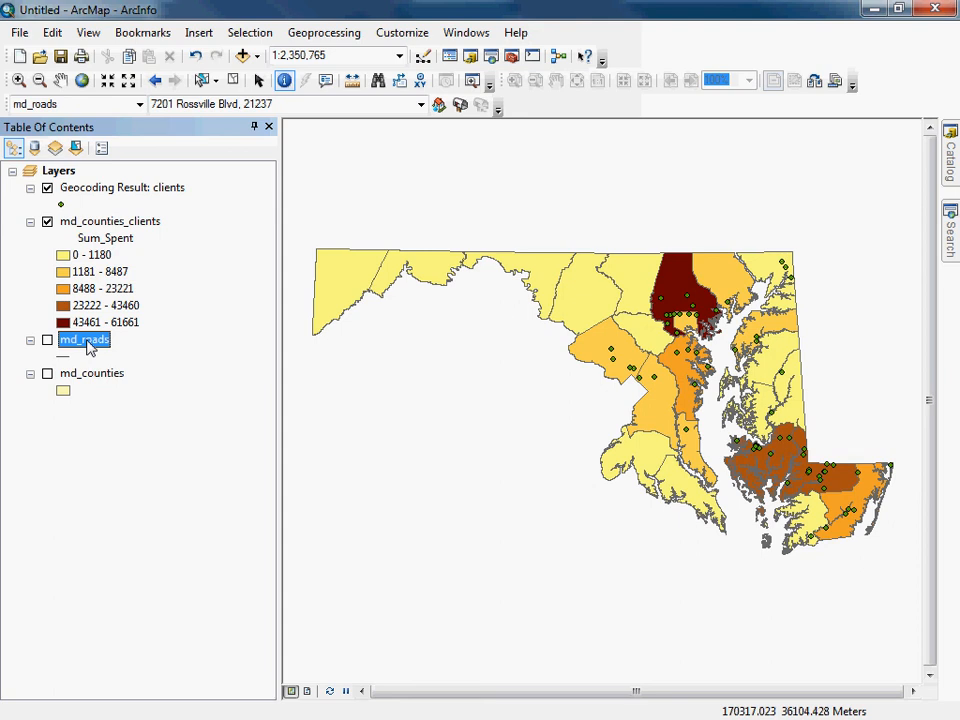
left_click(88, 455)
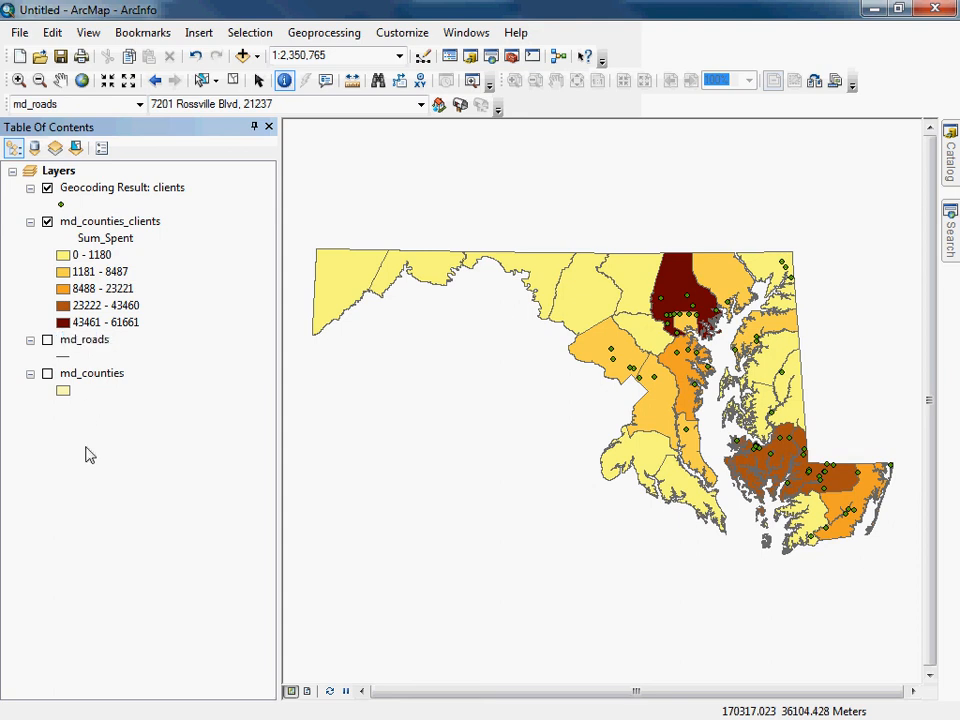